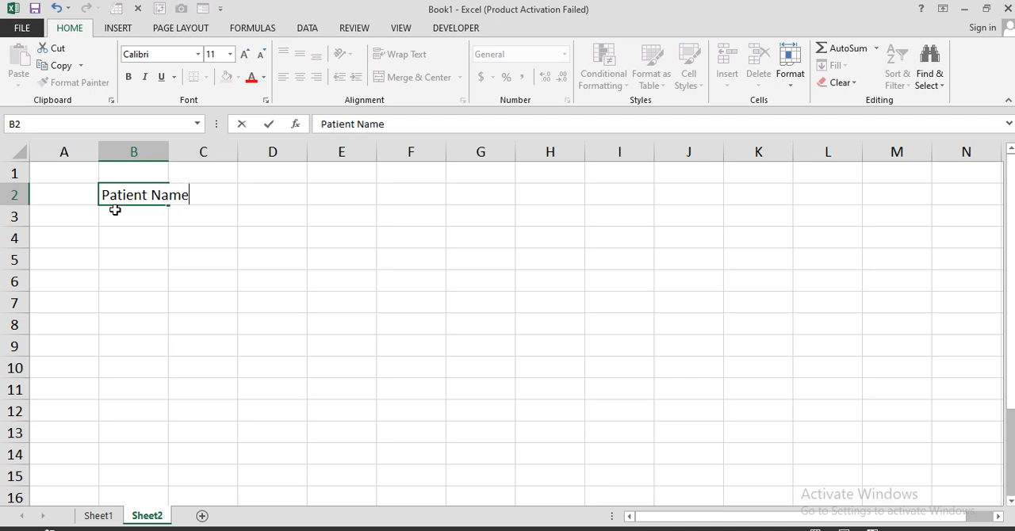
# Step: Confirm the Patient Name heading and enter the heading G.R.No in cell C2
pyautogui.press('Tab')
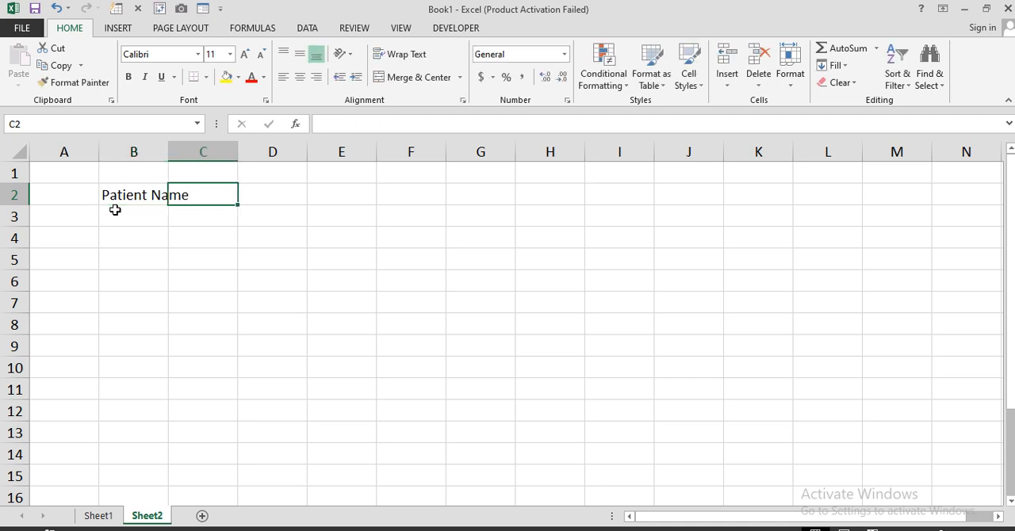
pyautogui.write('G.')
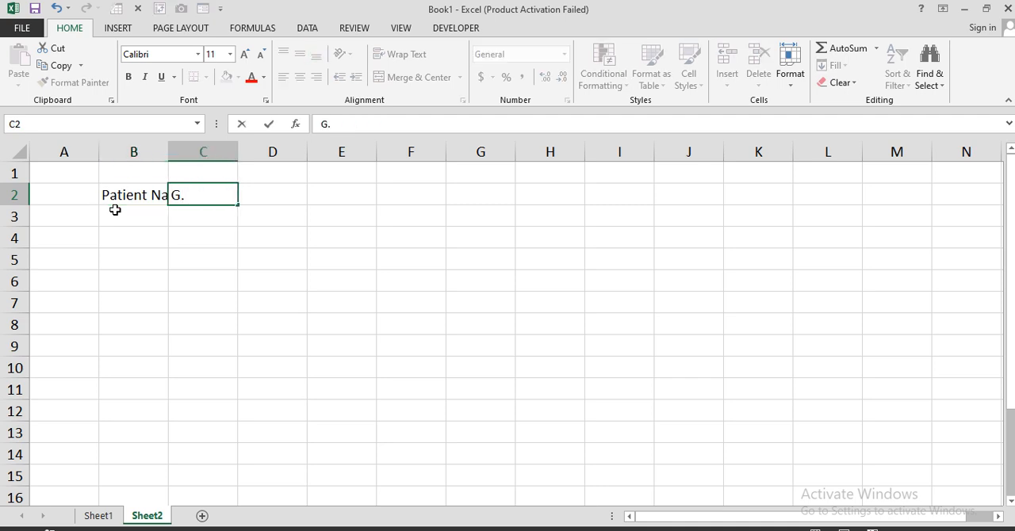
pyautogui.write('R.No')
pyautogui.press('Tab')
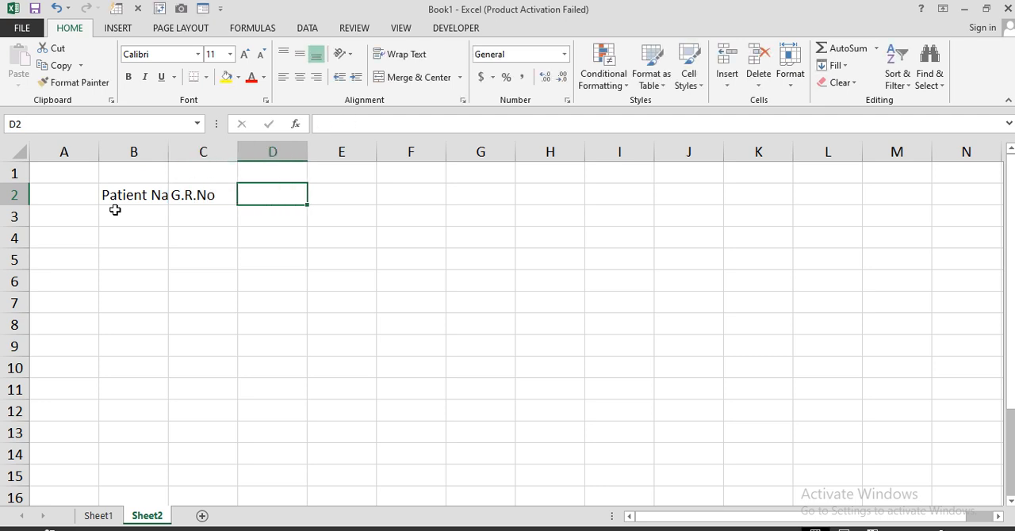
# Step: Enter the heading Date of Admit in cell D2
pyautogui.write('Date ')
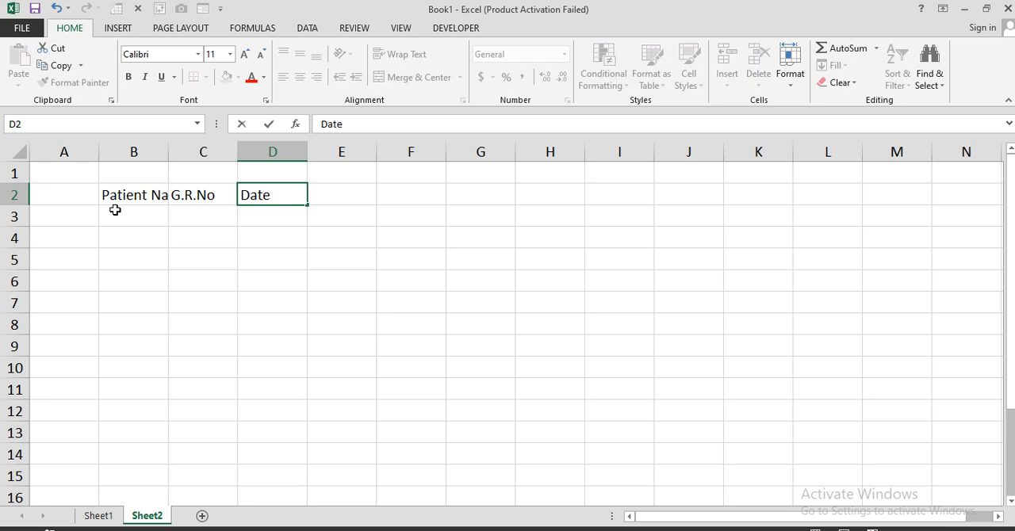
pyautogui.write('of Admit')
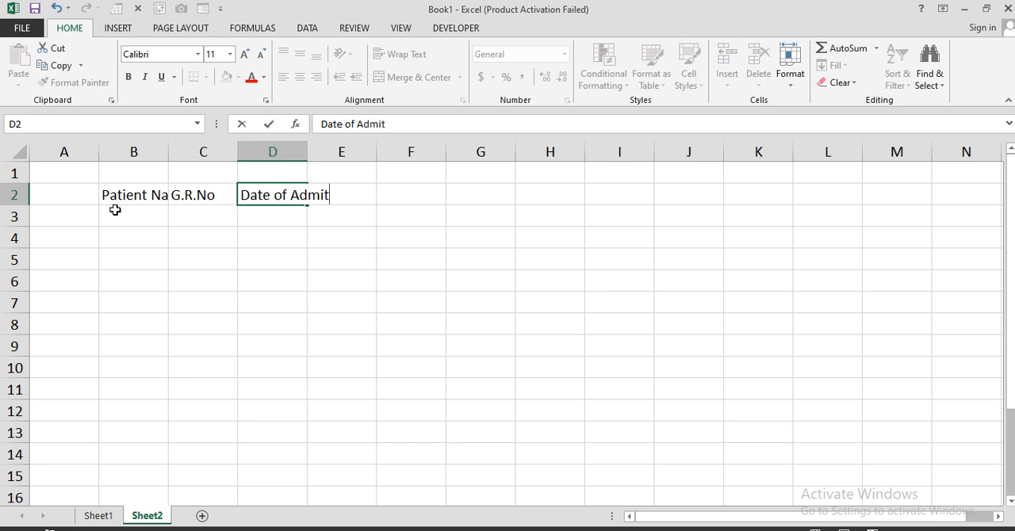
pyautogui.press('Tab')
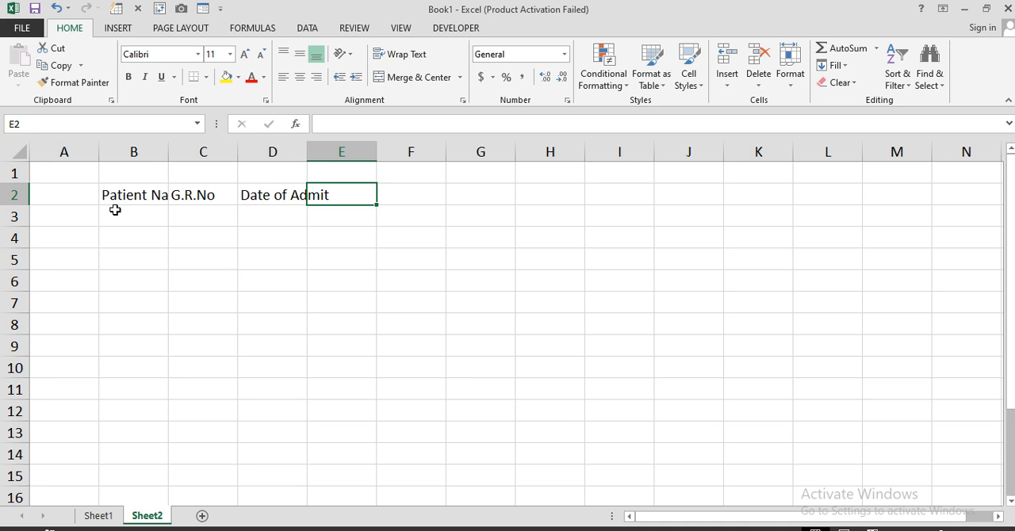
# Step: Enter the heading Date of Discharge in cell E2
pyautogui.write('D')
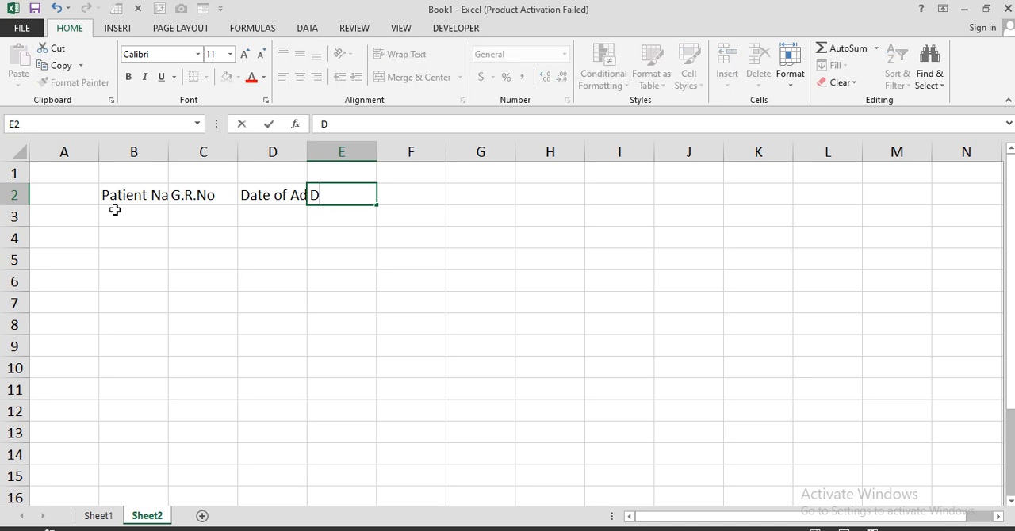
pyautogui.write('ate of Dischar')
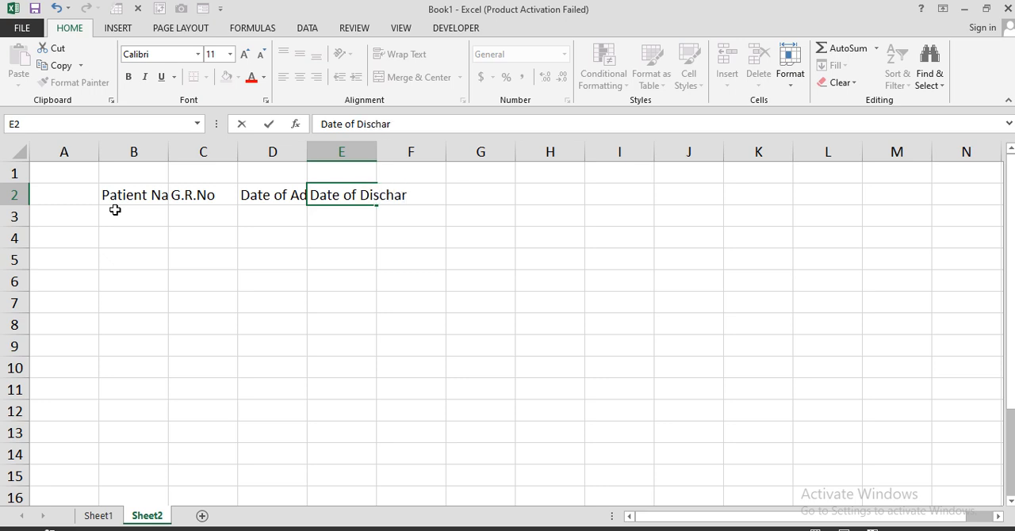
pyautogui.write('ge')
pyautogui.press('Tab')
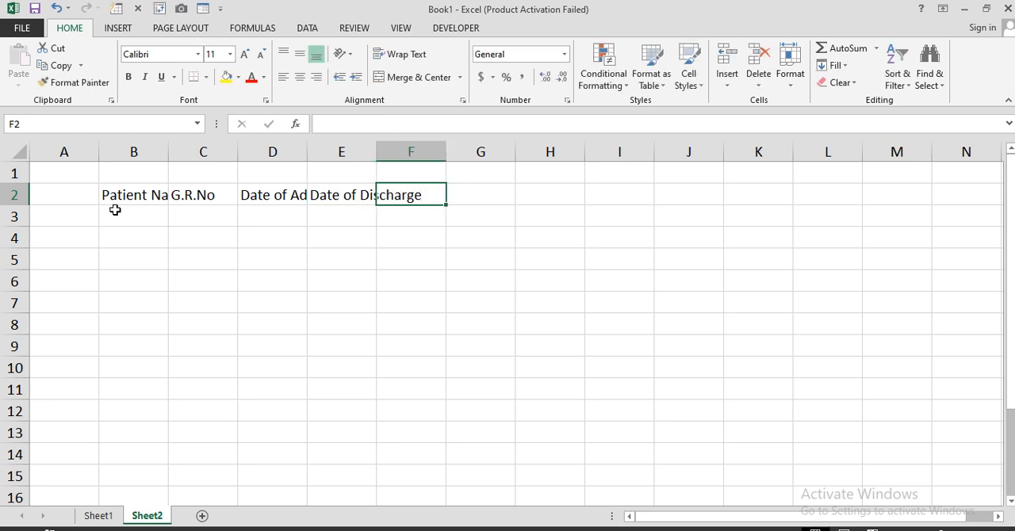
# Step: Enter the headings No Of Day in cell F2 and Ward Charges in cell G2
pyautogui.write('No O')
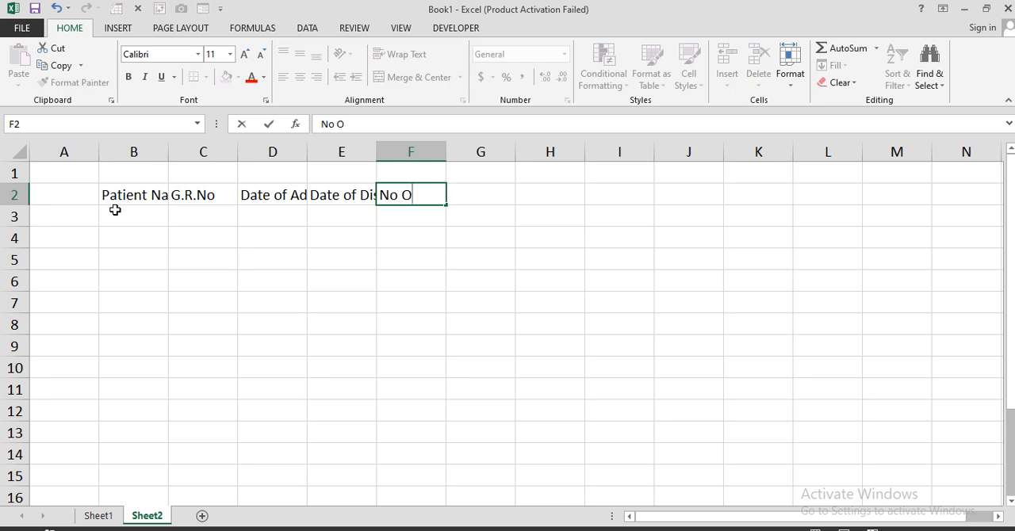
pyautogui.write('f Day')
pyautogui.press('Tab')
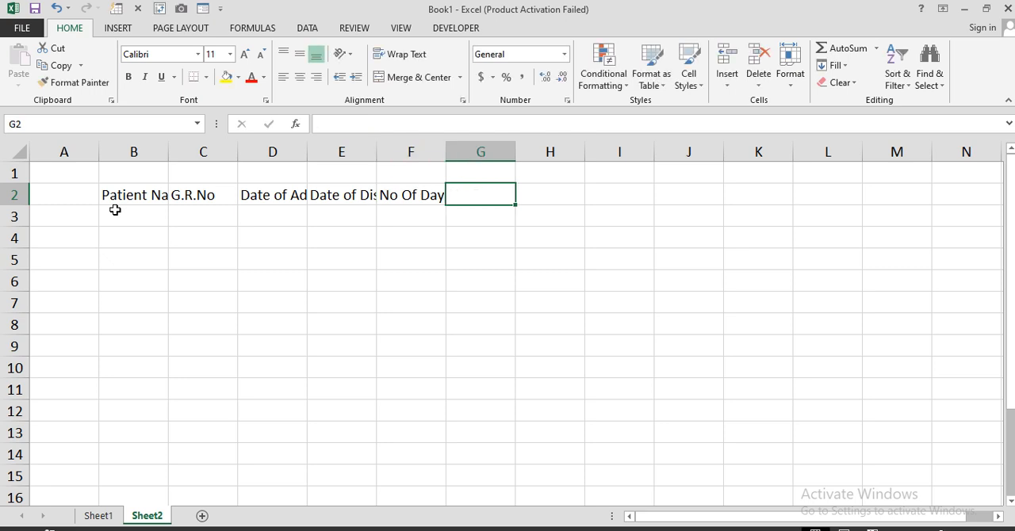
pyautogui.write('War')
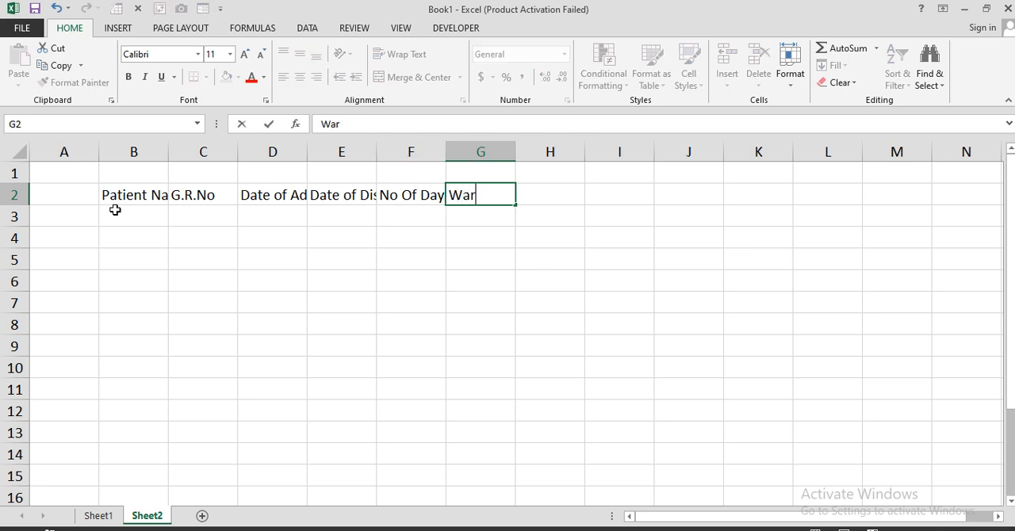
pyautogui.write('d Charges')
pyautogui.press('Tab')
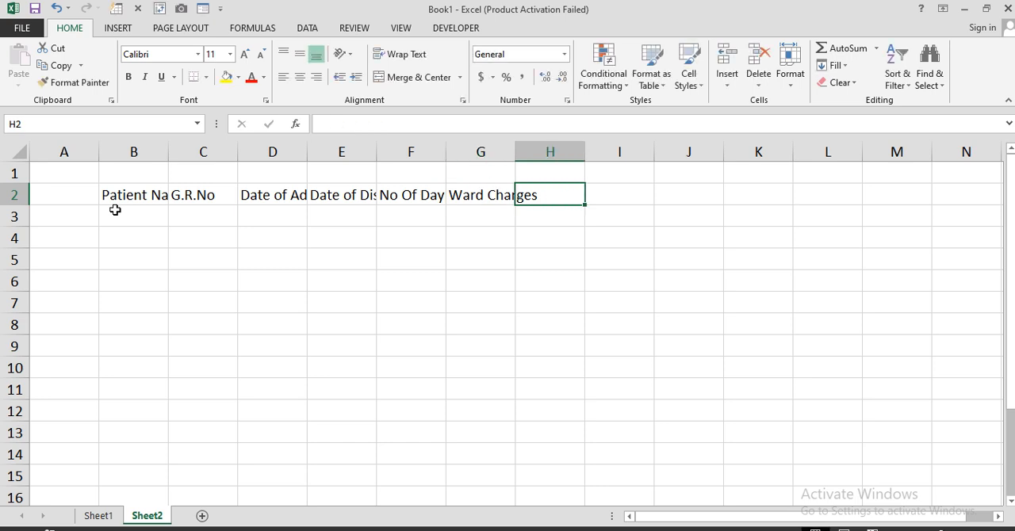
# Step: Enter the headings Dr. Visit in cell H2 and Visit Charges in cell I2
pyautogui.write('Dr')
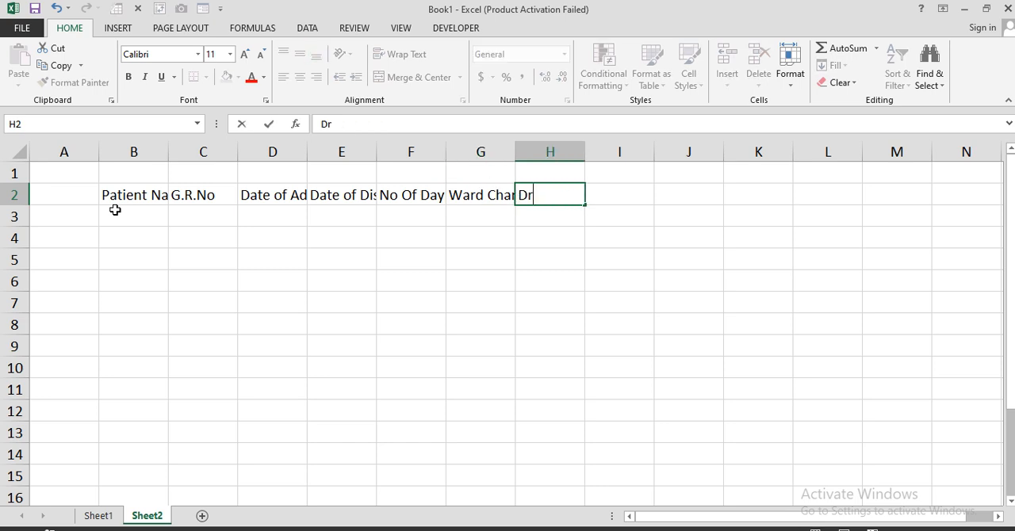
pyautogui.write('. Visit')
pyautogui.press('Tab')
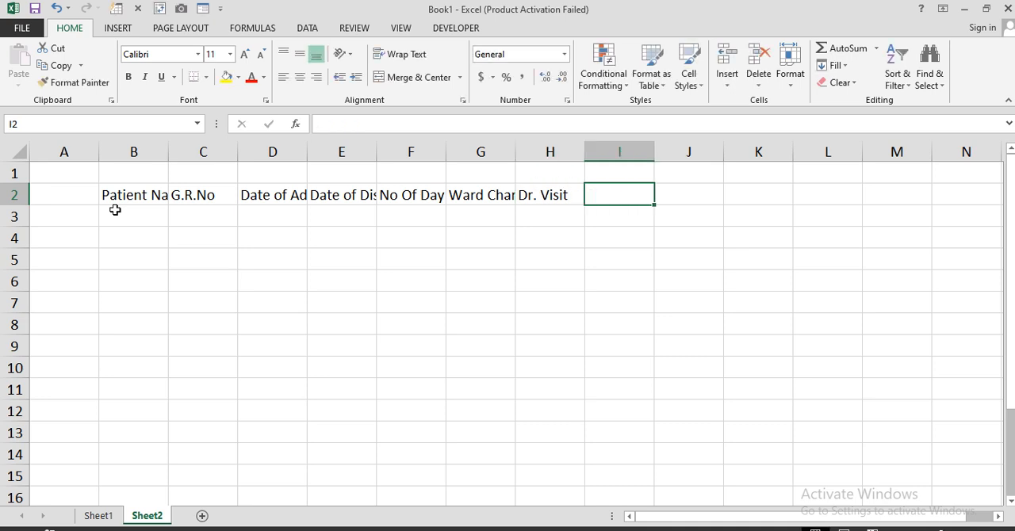
pyautogui.write('Visi')
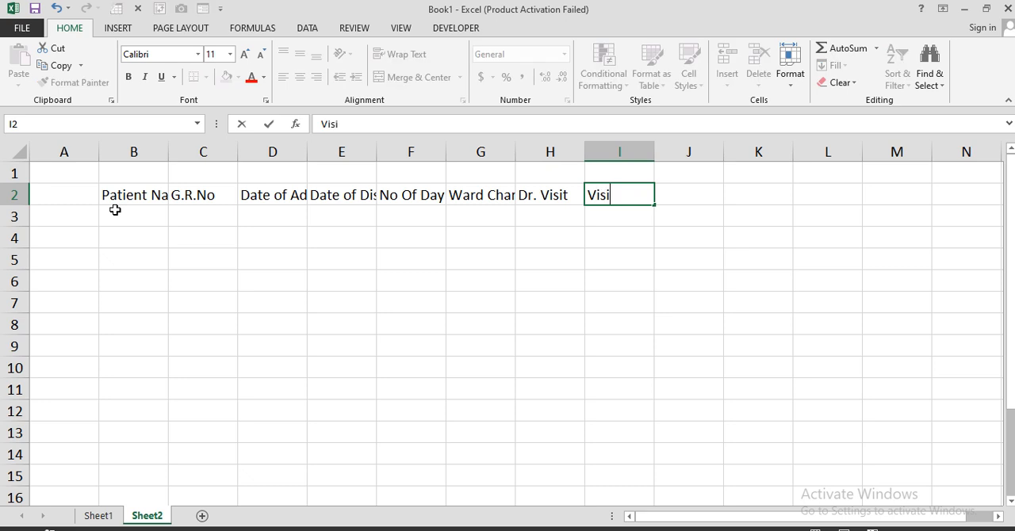
pyautogui.write('t Charges')
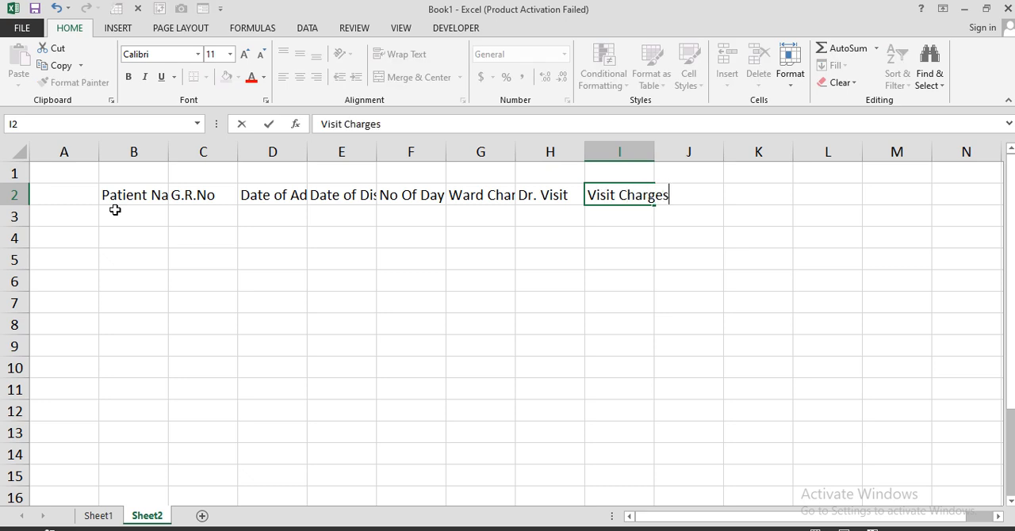
pyautogui.press('Tab')
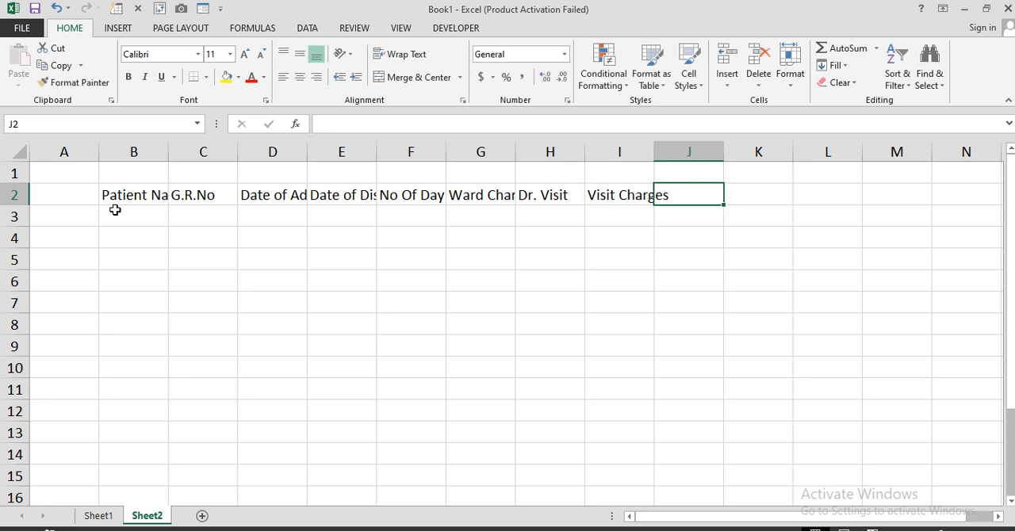
# Step: Enter the heading Total Charges in cell J2 as the final column of the heading row
pyautogui.write('Total ')
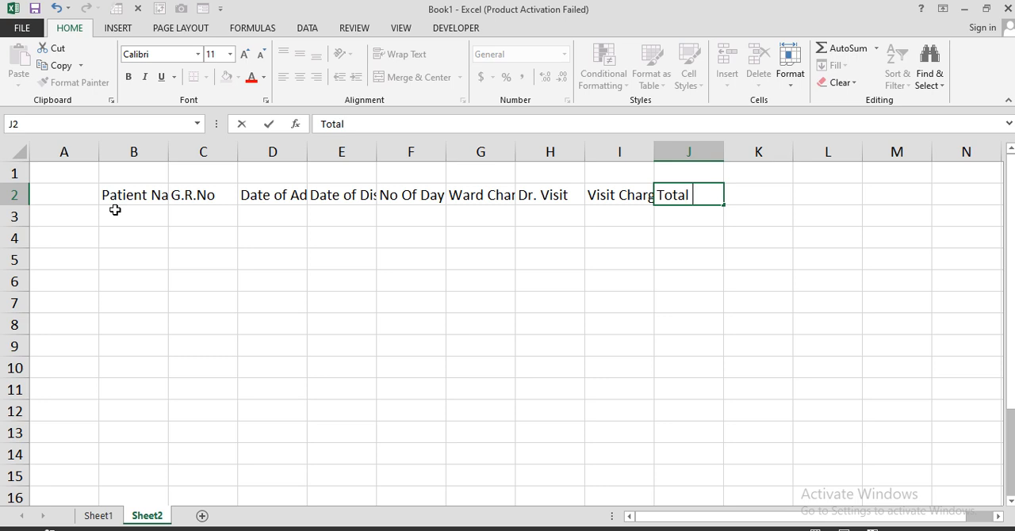
pyautogui.write('Charges')
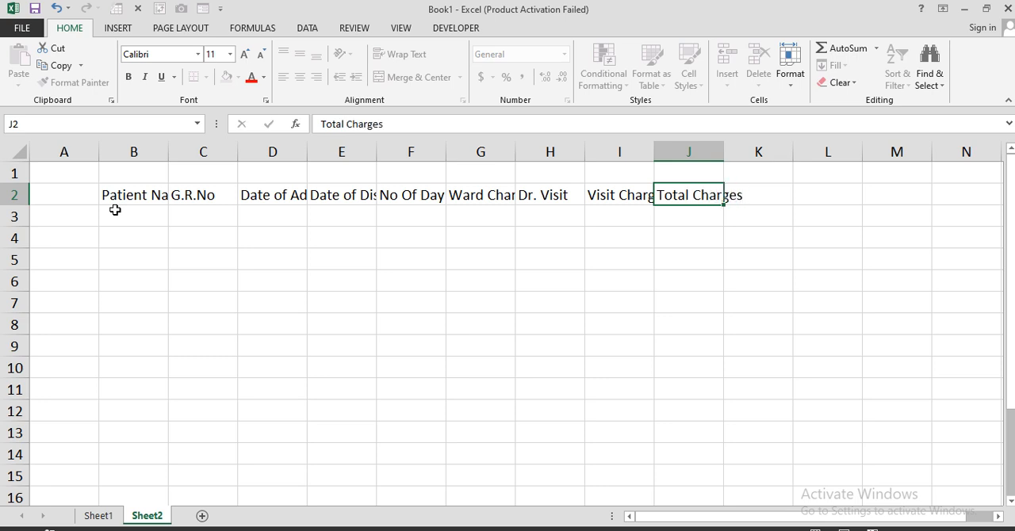
pyautogui.click(115, 210)
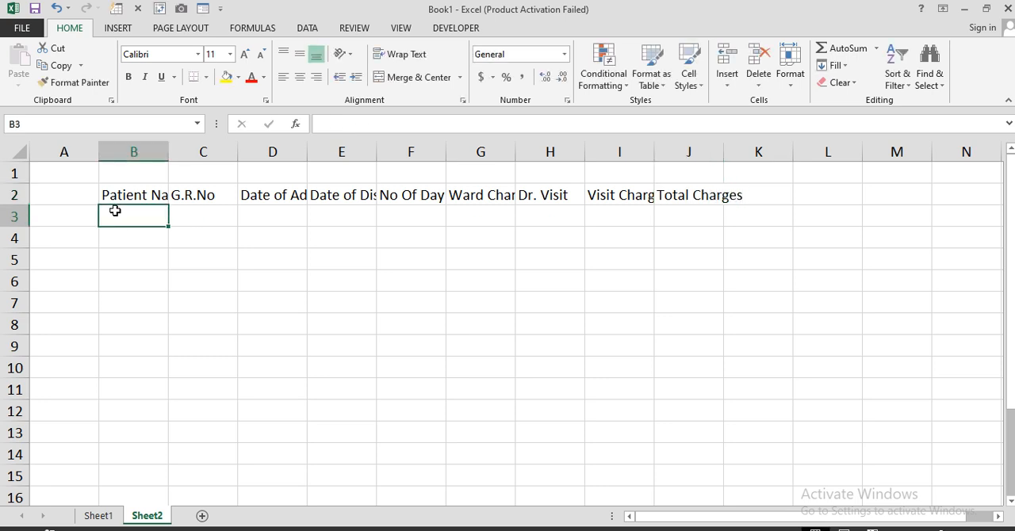
# Step: Fit the widths of columns B, D, E, F, G, I and J to their headings
pyautogui.doubleClick(171, 151)
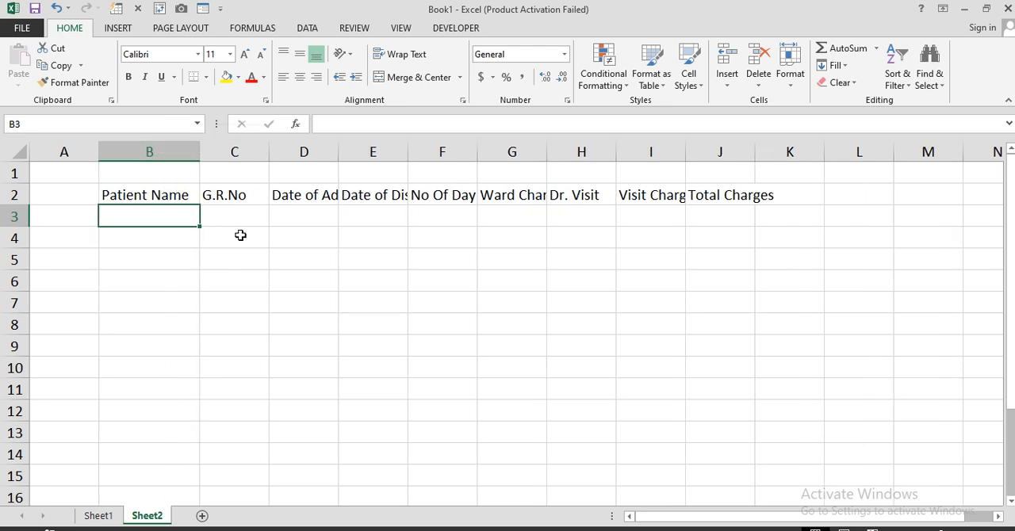
pyautogui.doubleClick(338, 153)
pyautogui.doubleClick(440, 151)
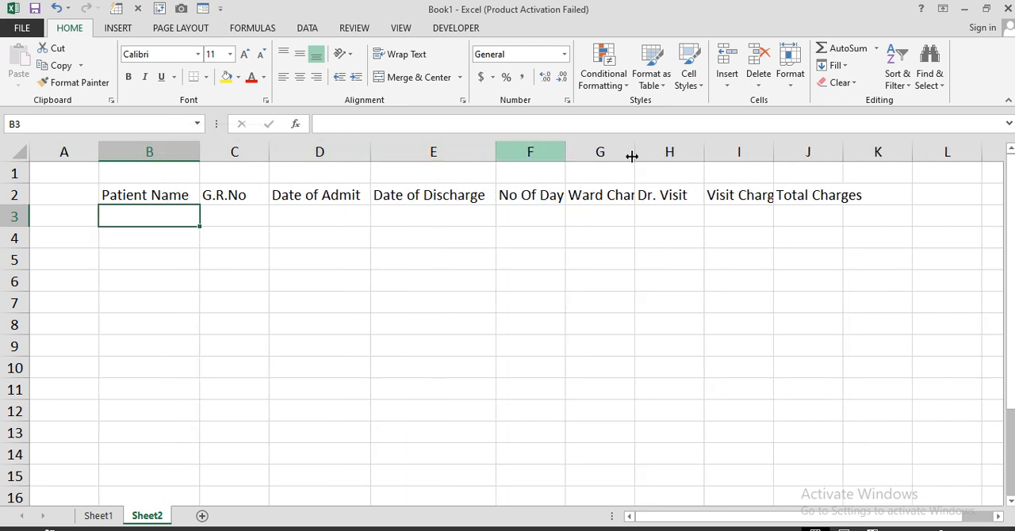
pyautogui.doubleClick(567, 153)
pyautogui.moveTo(849, 152); pyautogui.dragTo(876, 153)
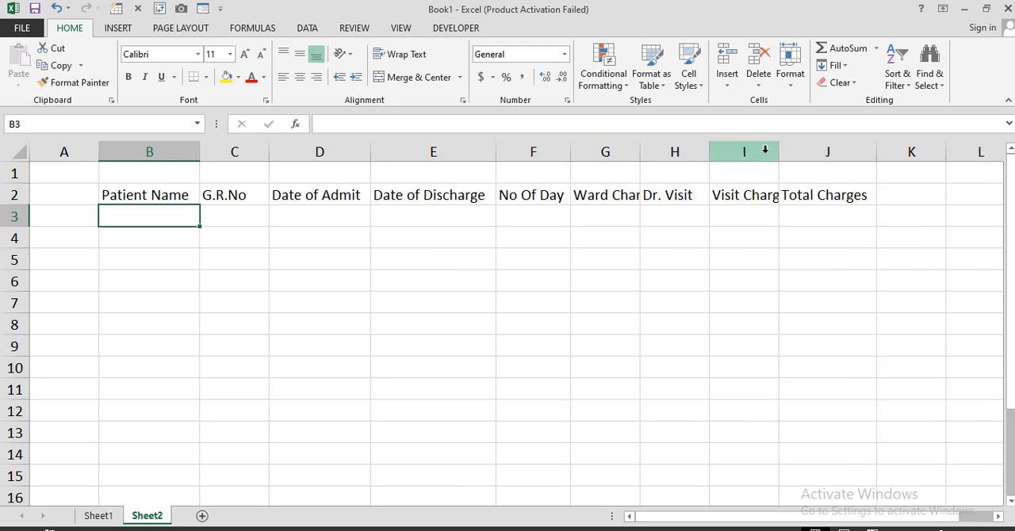
pyautogui.moveTo(778, 153); pyautogui.dragTo(778, 152)
pyautogui.doubleClick(778, 152)
pyautogui.doubleClick(641, 152)
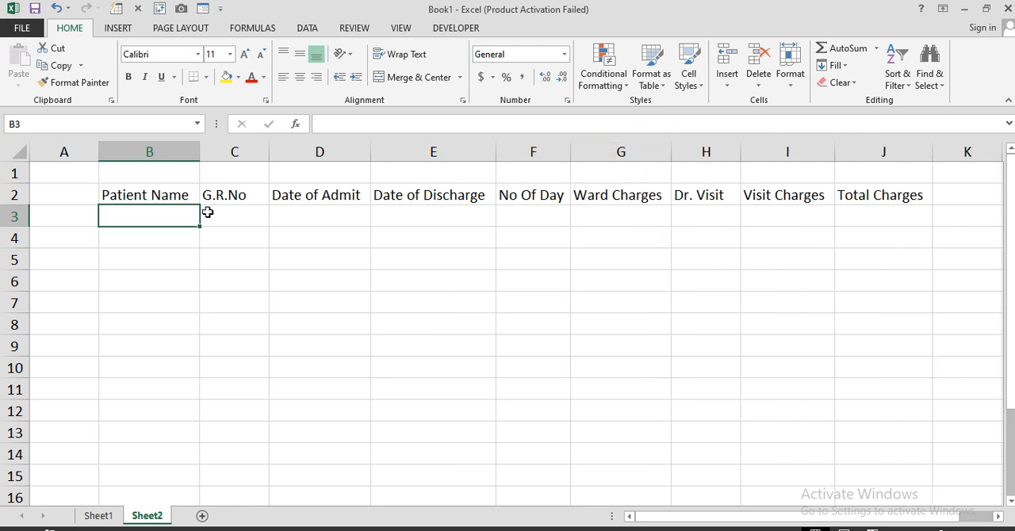
# Step: Apply all borders to the table range B2:J11
pyautogui.moveTo(139, 195); pyautogui.dragTo(874, 378)
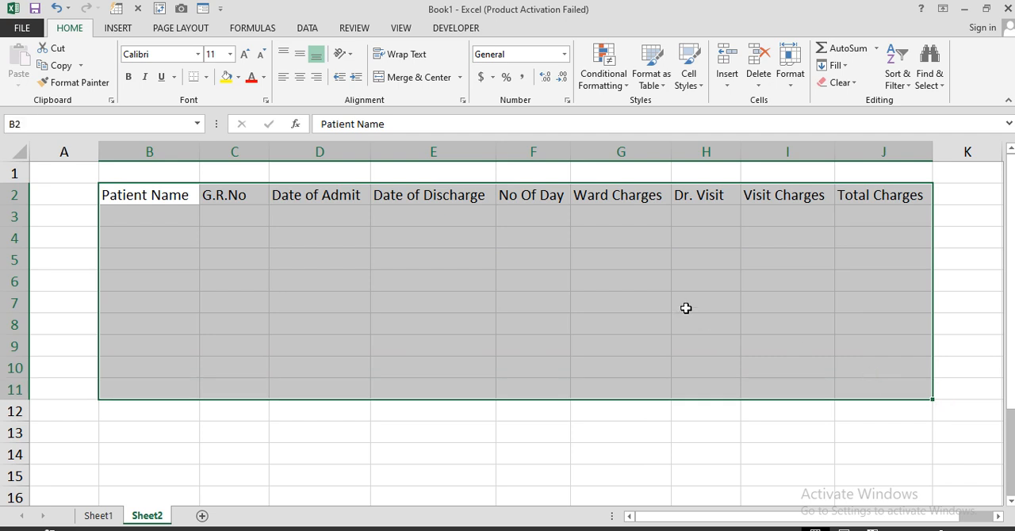
pyautogui.click(208, 78)
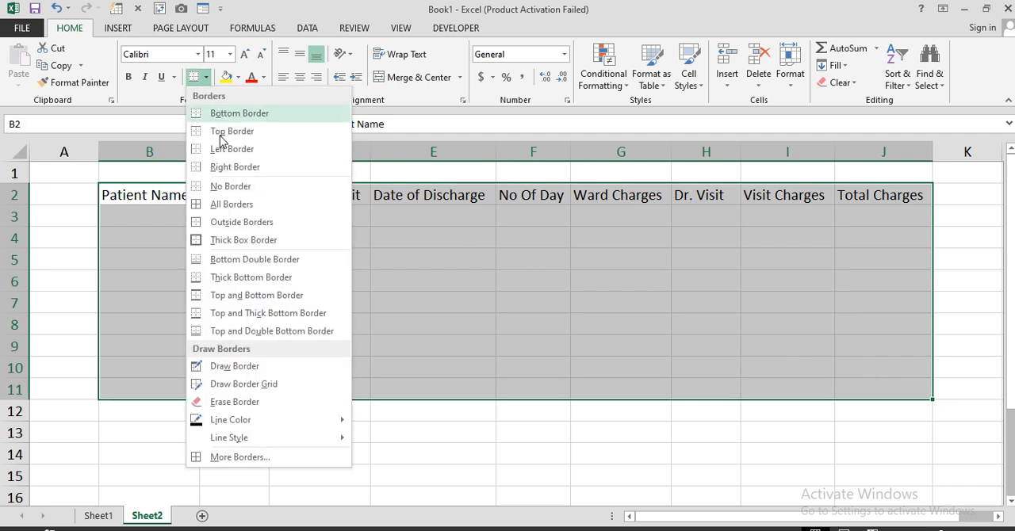
pyautogui.click(222, 201)
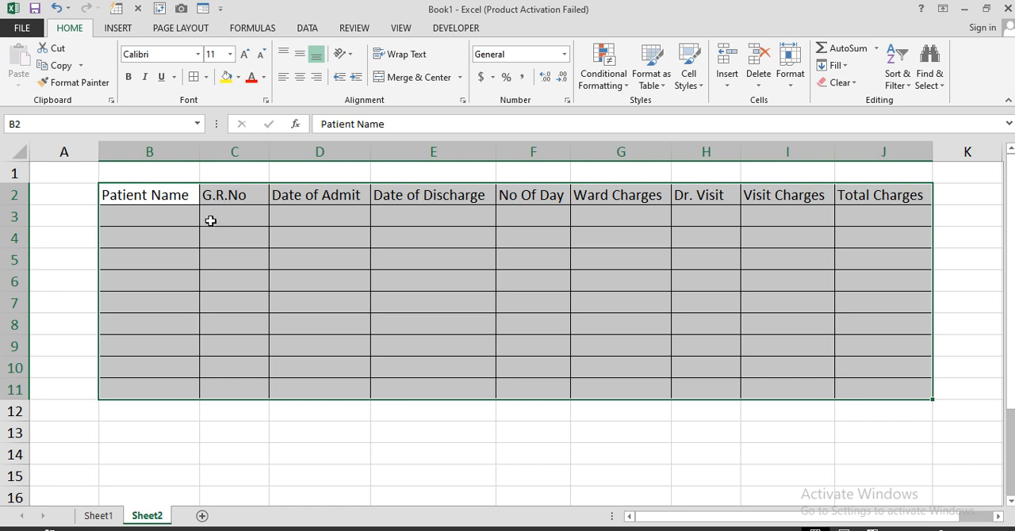
# Step: Format the headings in B2:J2 as bold with a yellow fill, and narrow the empty column A
pyautogui.click(169, 199)
pyautogui.moveTo(169, 199); pyautogui.dragTo(880, 197)
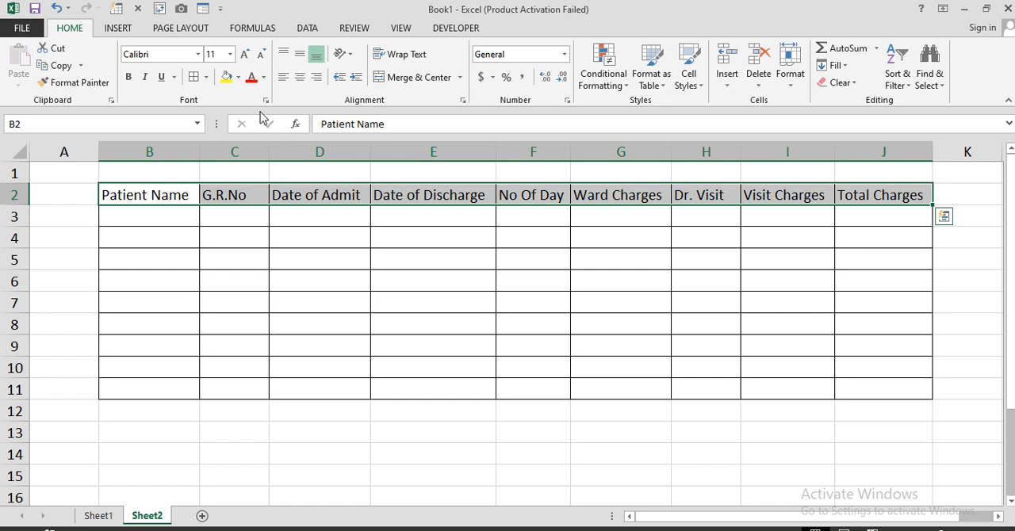
pyautogui.click(227, 77)
pyautogui.click(128, 77)
pyautogui.moveTo(102, 151); pyautogui.dragTo(44, 152)
# Step: Enter the first four patients' names under Patient Name in cells B3 to B6
pyautogui.click(99, 216)
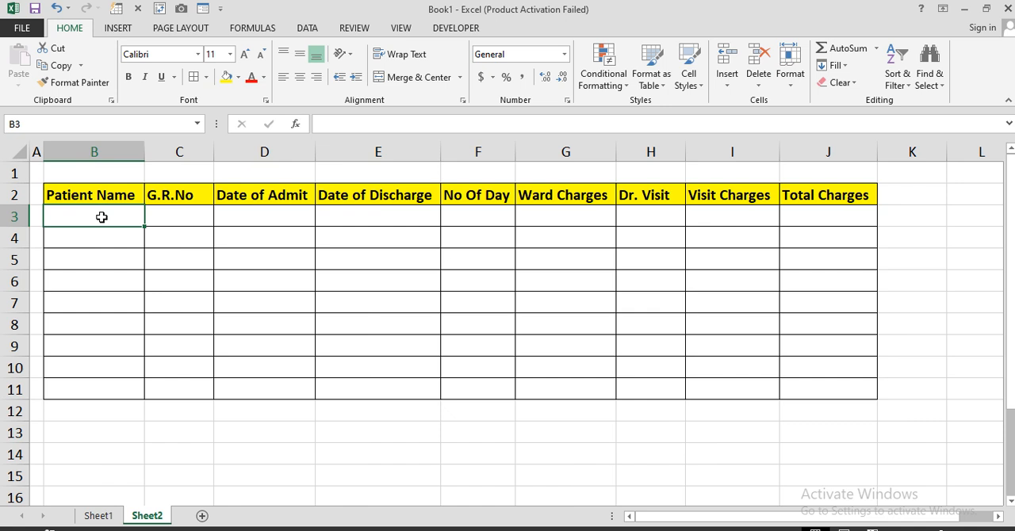
pyautogui.write('Sa')
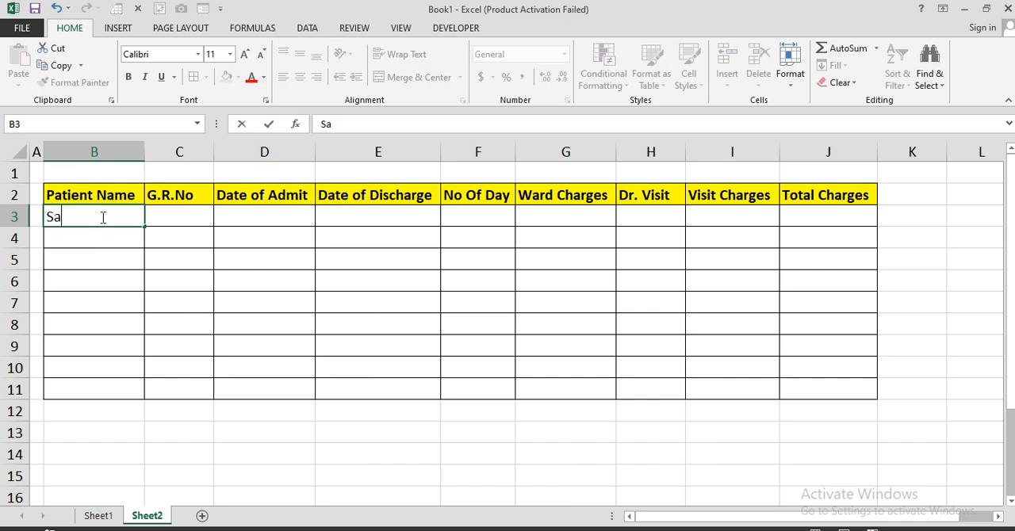
pyautogui.write('qib')
pyautogui.press('Return')
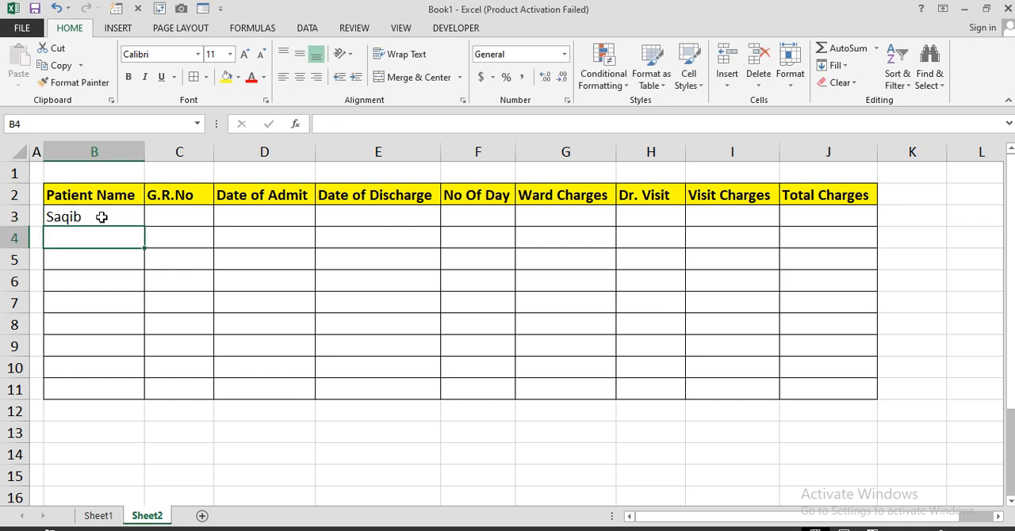
pyautogui.write('Hammad')
pyautogui.press('Return')
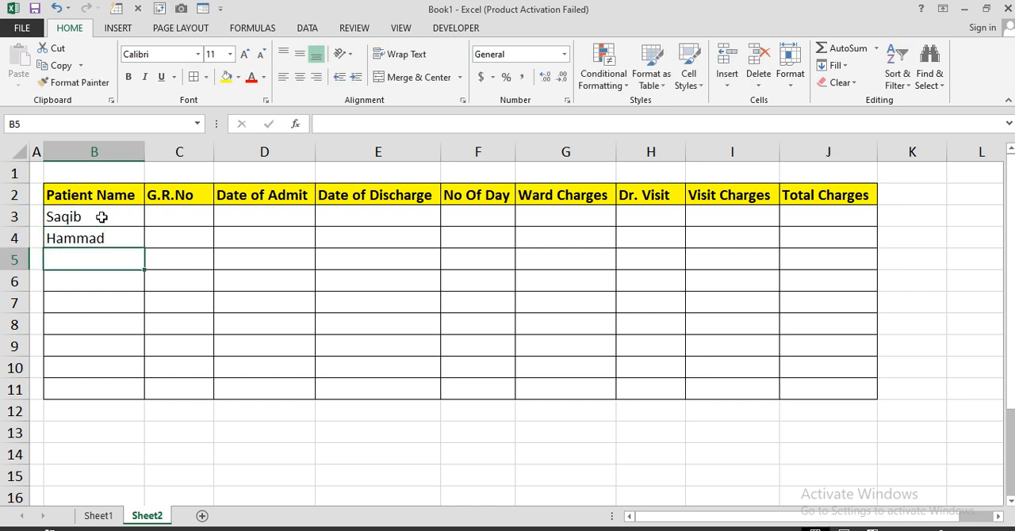
pyautogui.write('Noman')
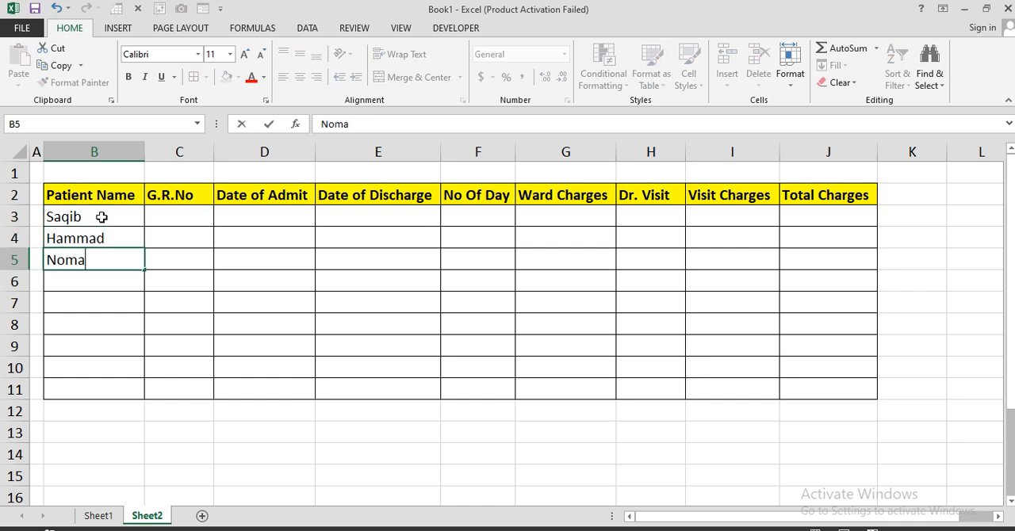
pyautogui.press('Return')
pyautogui.write('DAnish')
pyautogui.press('Return')
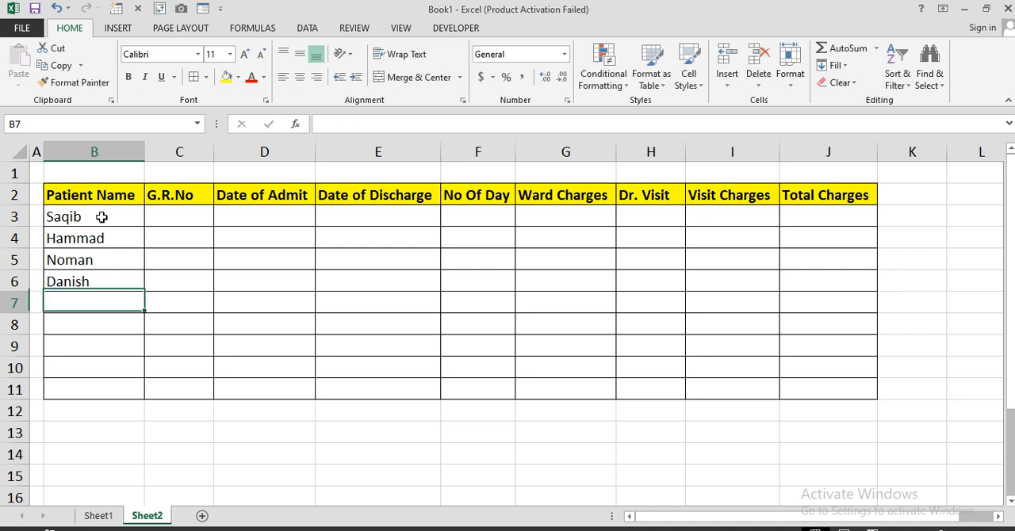
# Step: Enter the remaining five patients' names in cells B7 to B11
pyautogui.write('Farhan')
pyautogui.press('Return')
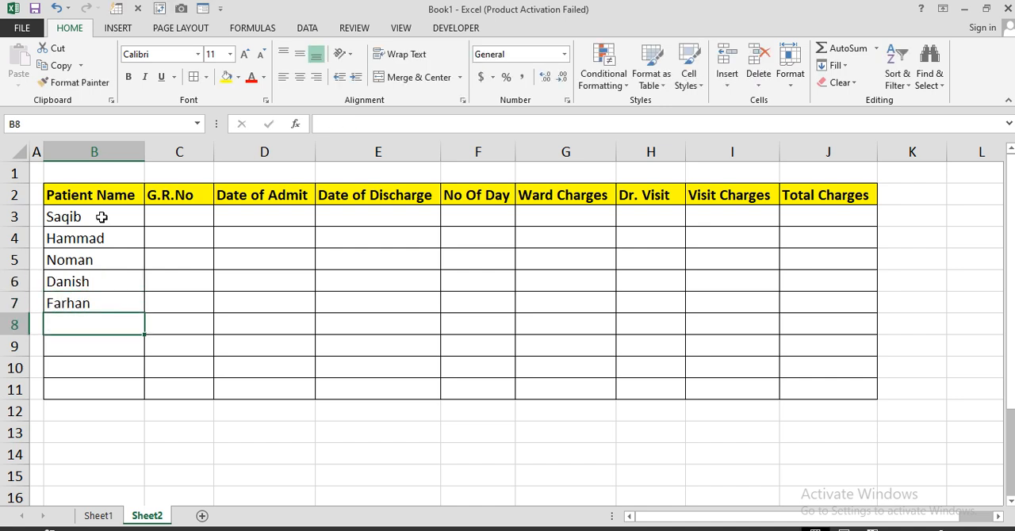
pyautogui.write('Taha')
pyautogui.press('Return')
pyautogui.write('Ejaz')
pyautogui.press('Return')
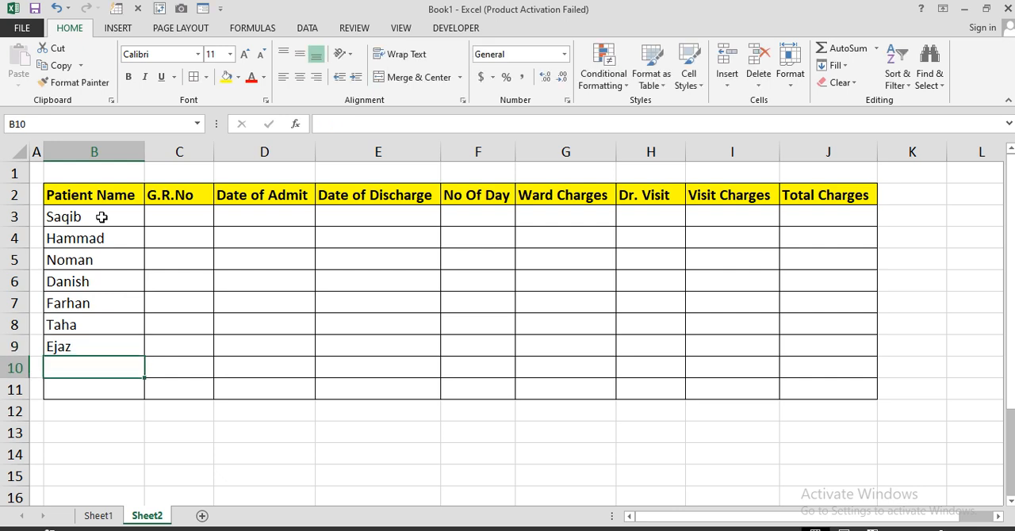
pyautogui.write('Rameez')
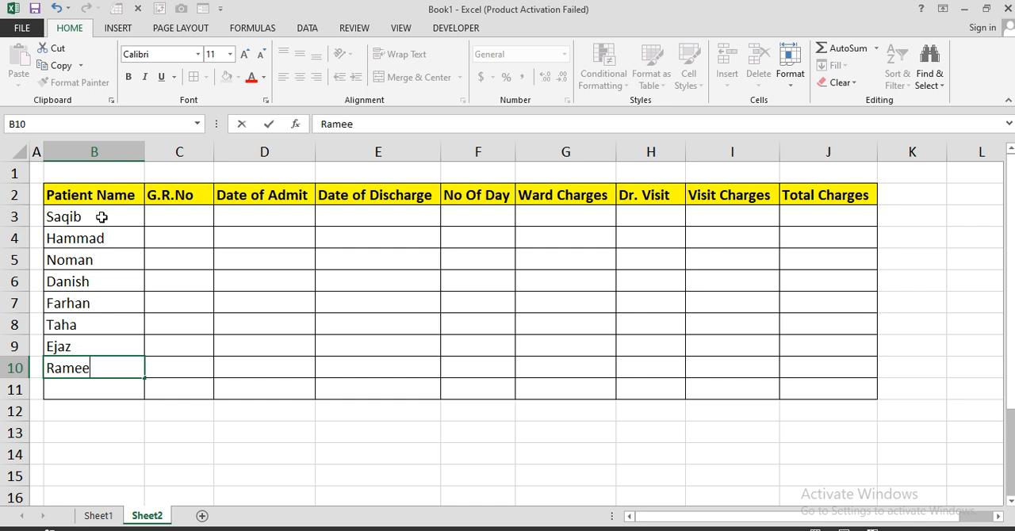
pyautogui.press('Return')
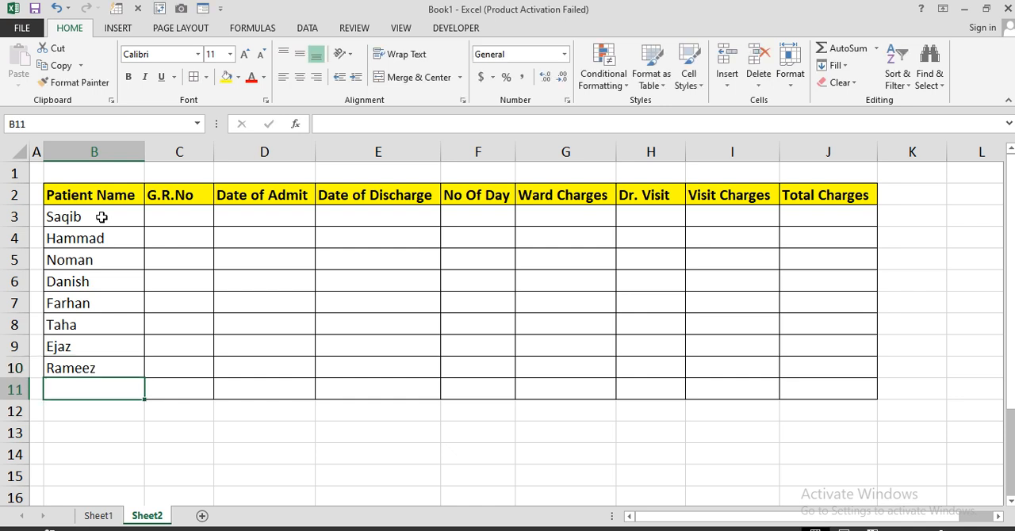
pyautogui.write('Arif')
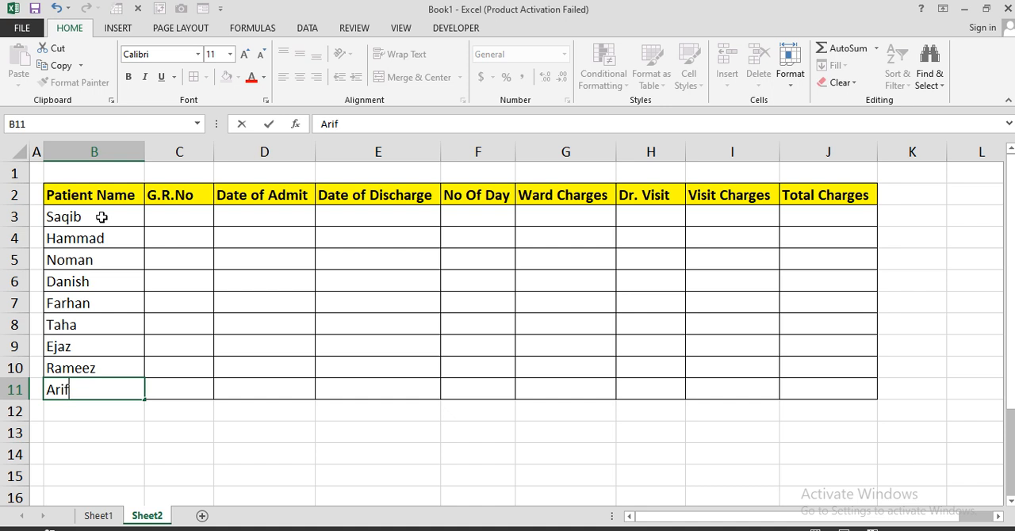
pyautogui.press('Return')
# Step: Enter the first patient's G.R. number in cell C3 and fill the series down to C11
pyautogui.click(161, 216)
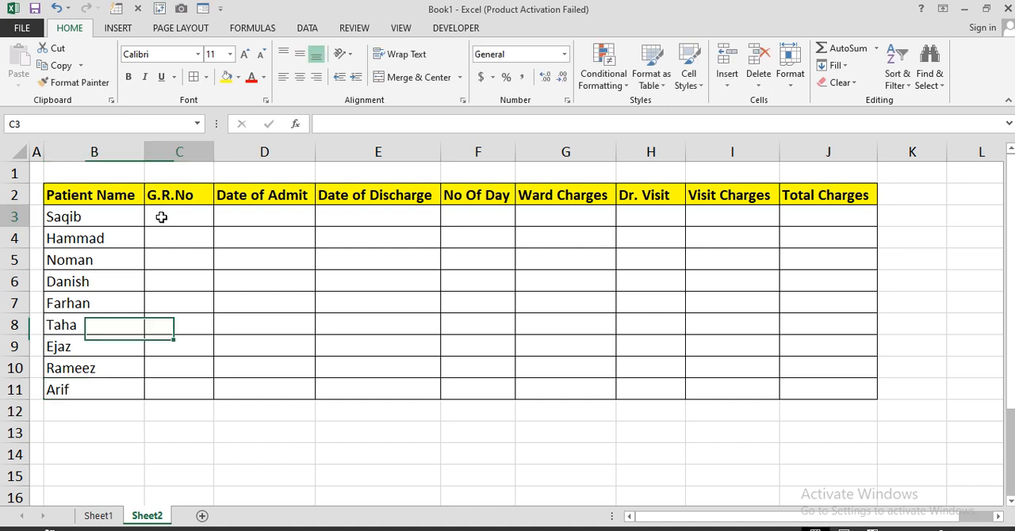
pyautogui.write('A-1')
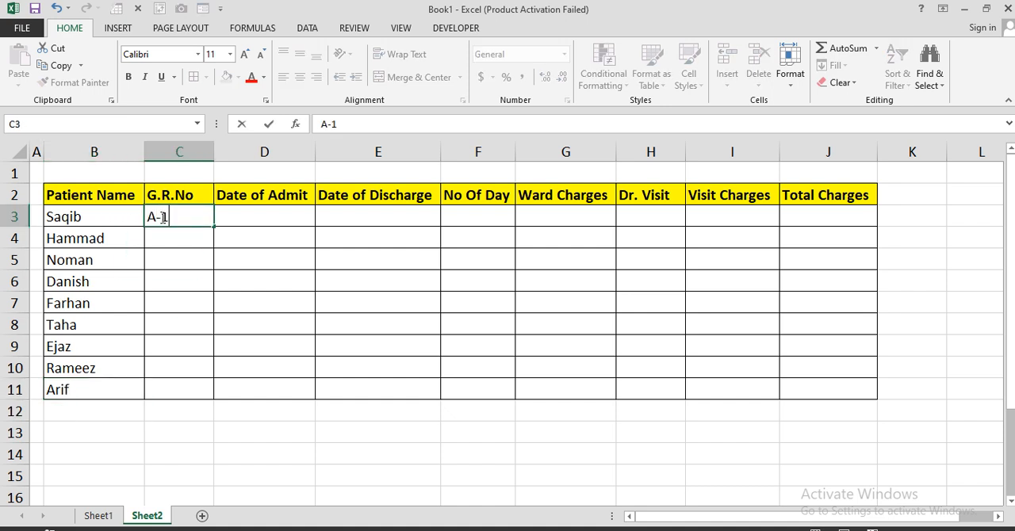
pyautogui.press('Return')
pyautogui.click(161, 216)
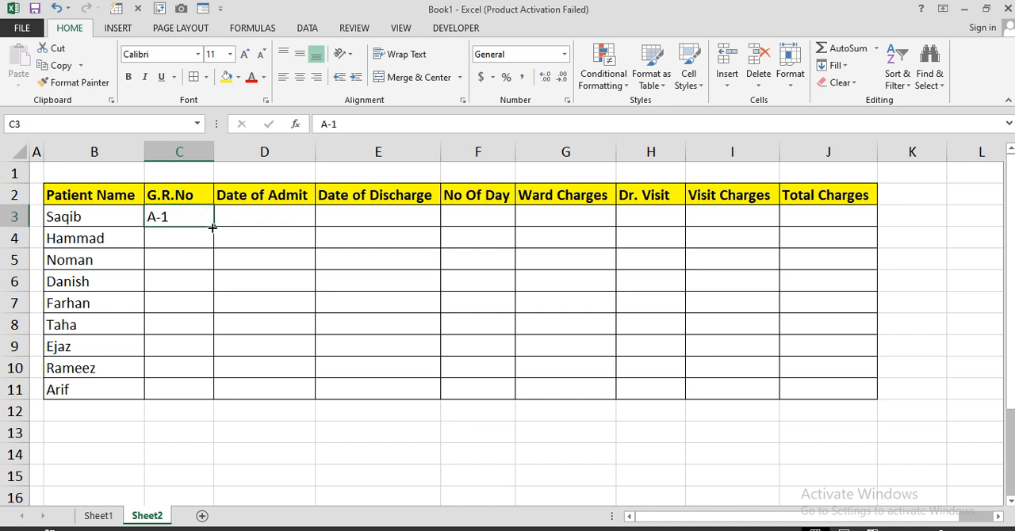
pyautogui.moveTo(213, 228); pyautogui.dragTo(216, 390)
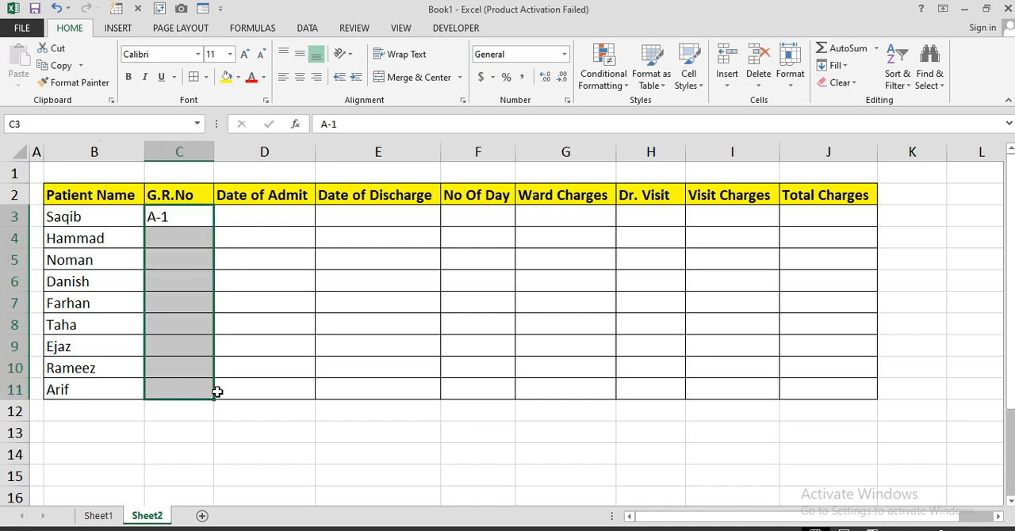
# Step: Enter the admission date 1-Mar-2025 in cell D3 and fill consecutive dates down to D11
pyautogui.click(268, 220)
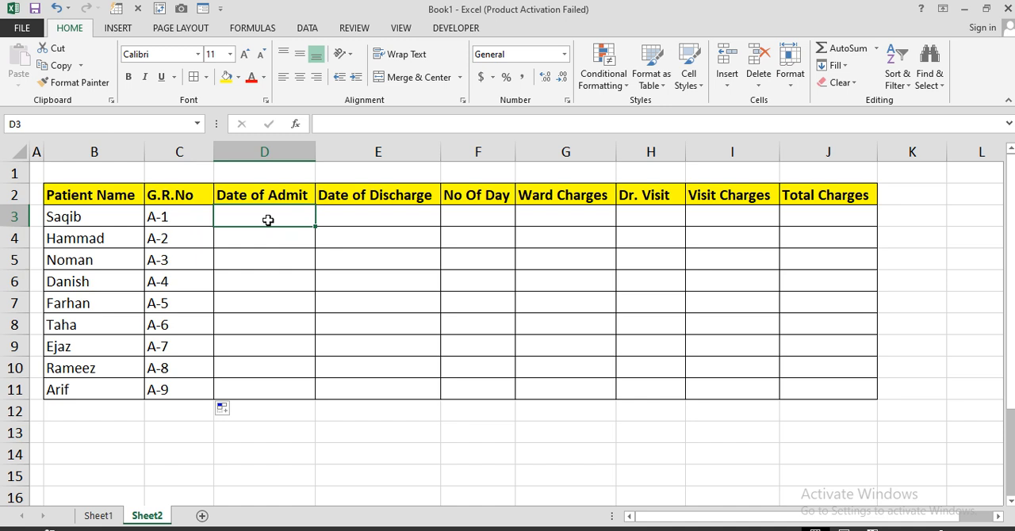
pyautogui.write('1-Ma')
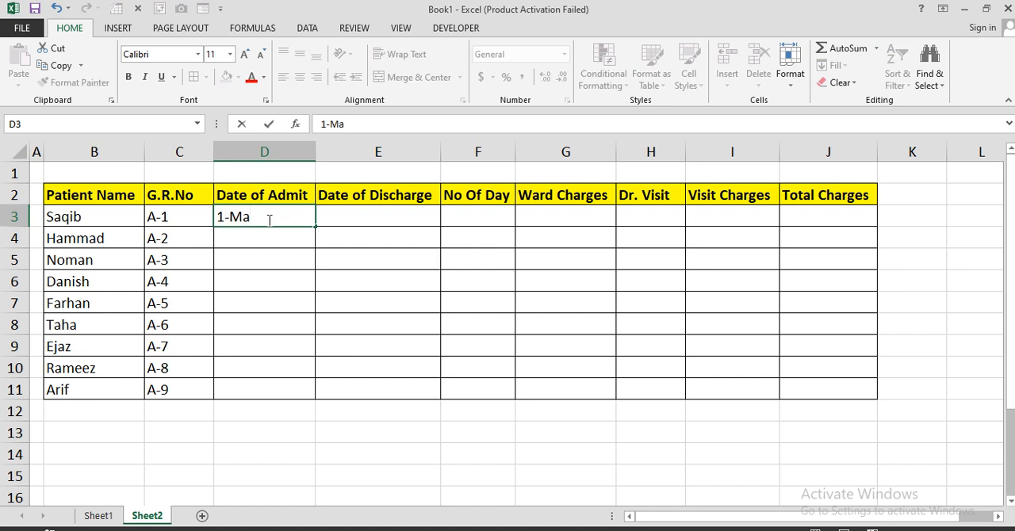
pyautogui.write('r-2025')
pyautogui.press('Return')
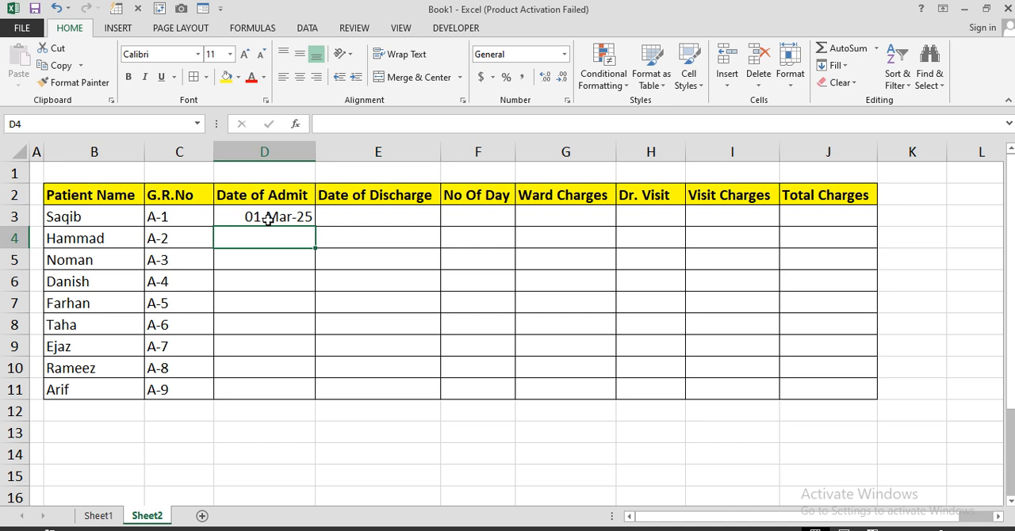
pyautogui.click(268, 219)
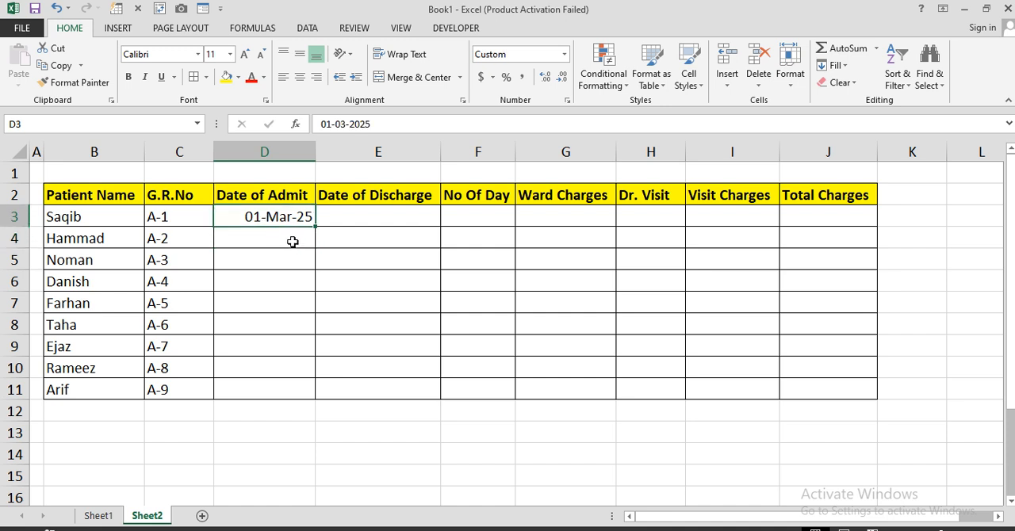
pyautogui.moveTo(315, 225); pyautogui.dragTo(321, 379)
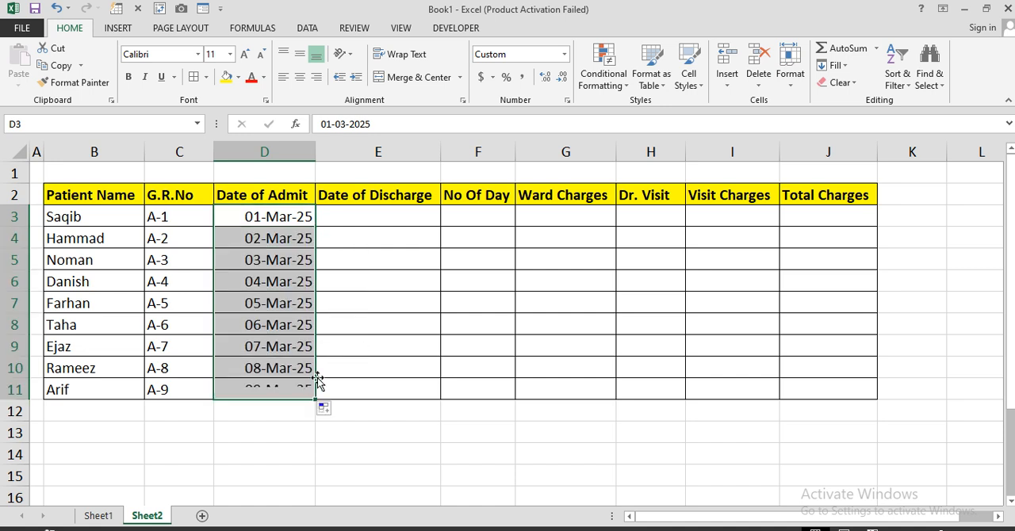
# Step: Enter the discharge dates 5-Mar-2025 in cell E3 and 10-Mar-2025 in cell E4
pyautogui.click(372, 223)
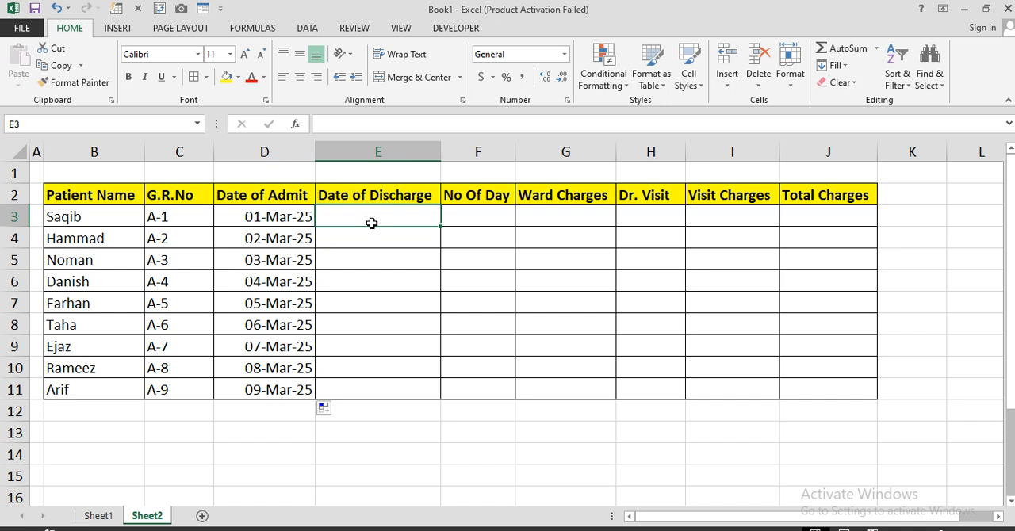
pyautogui.write('5')
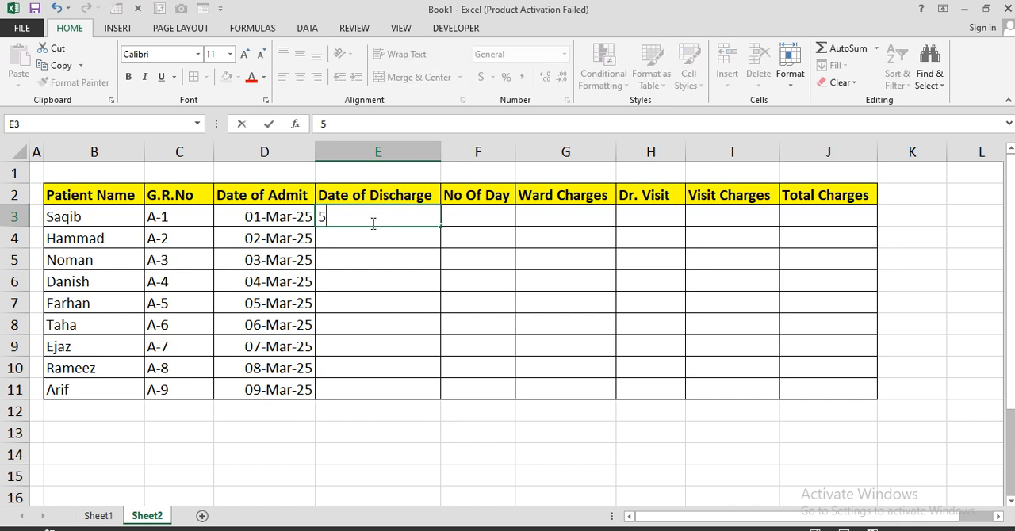
pyautogui.write('-Mar-2025')
pyautogui.press('Return')
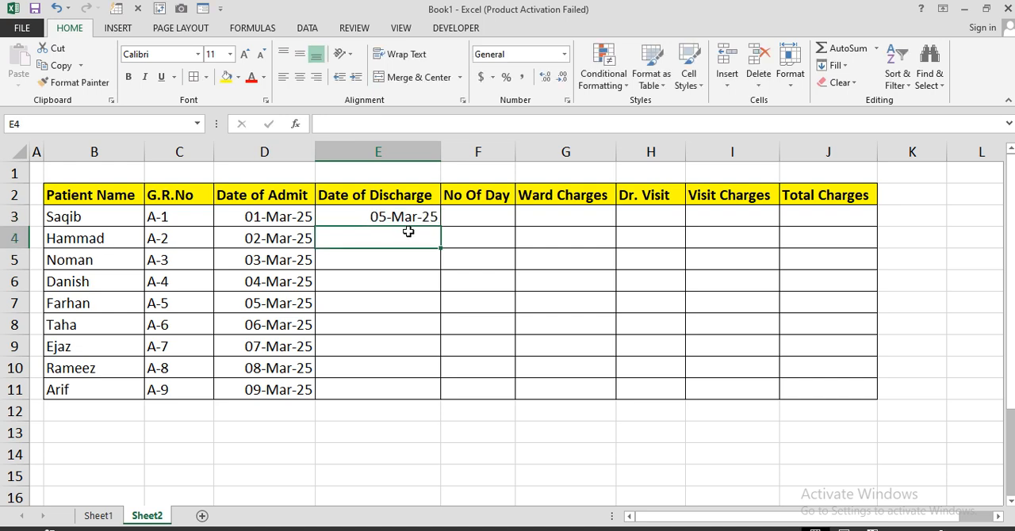
pyautogui.write('10')
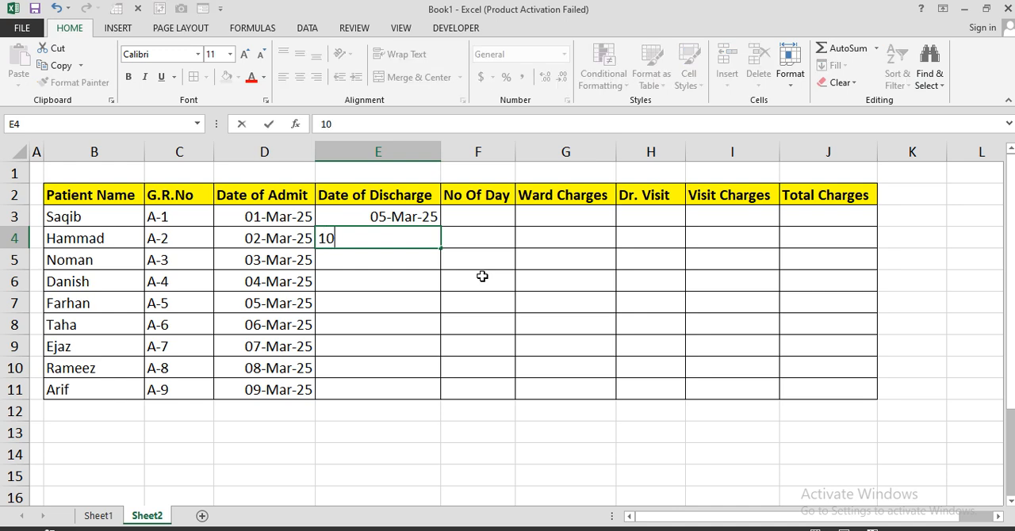
pyautogui.write('-Mar-2025')
pyautogui.press('Return')
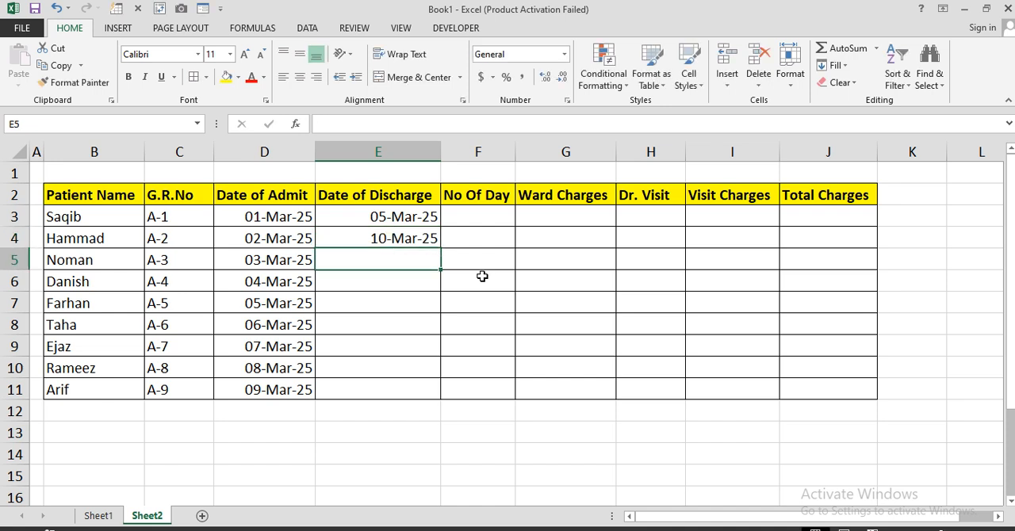
# Step: Enter the discharge dates 6-Mar-2025 in cell E5 and 8-Mar-2025 in cell E6
pyautogui.write('6')
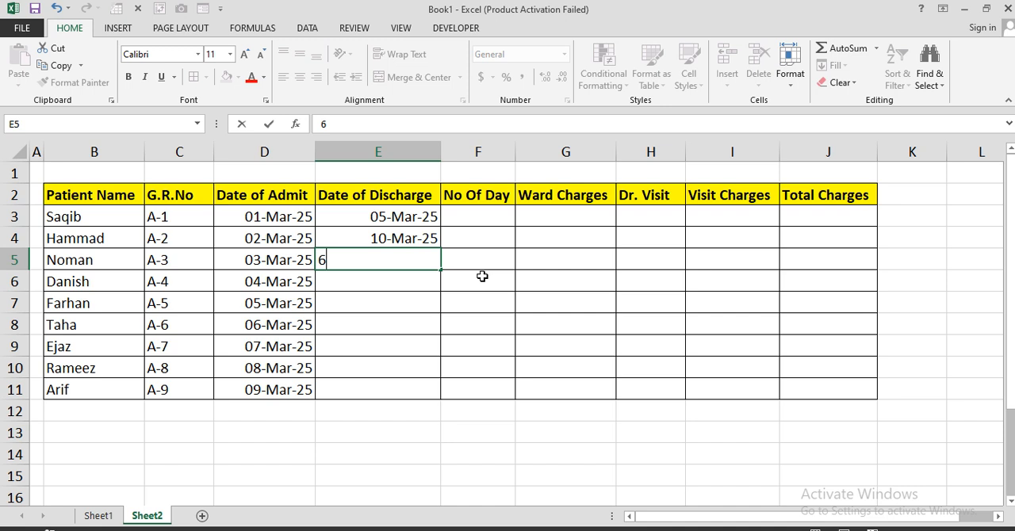
pyautogui.write('-Mar-2025')
pyautogui.hotkey('ctrl', 'Return')
pyautogui.press('Return')
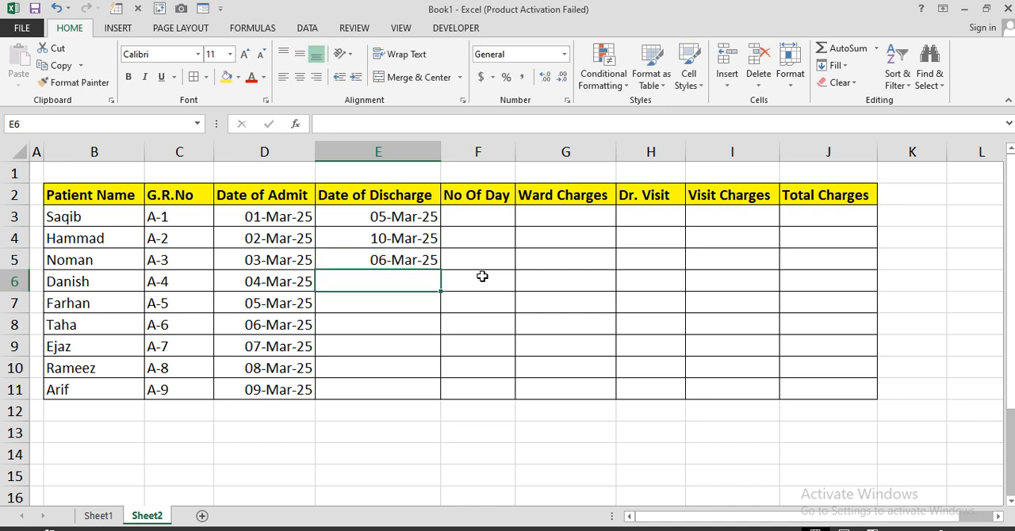
pyautogui.write('8-Mar-2025')
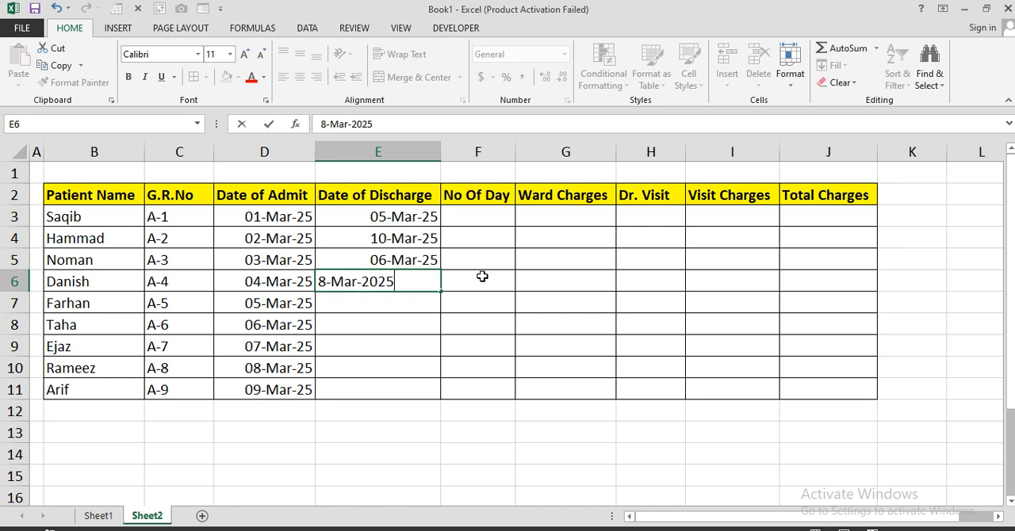
pyautogui.press('Return')
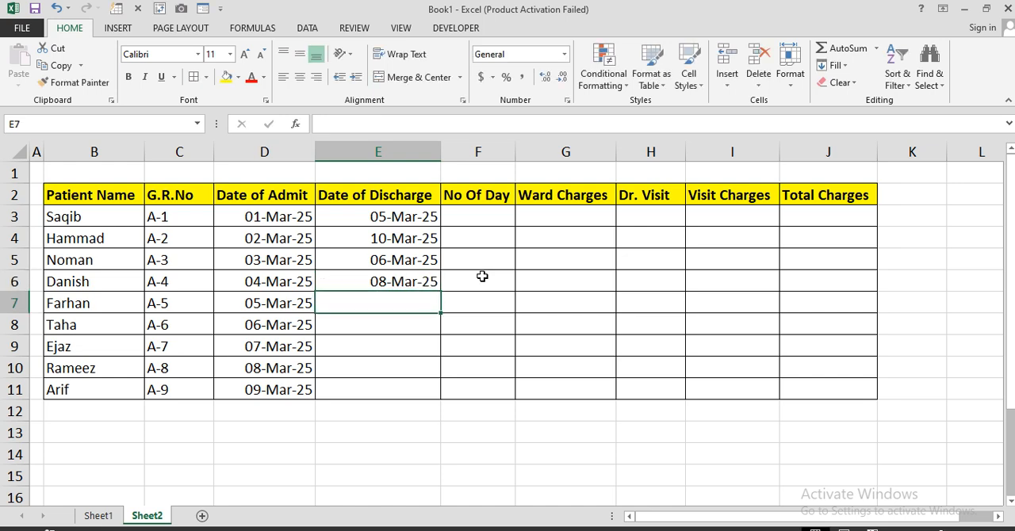
# Step: Enter the discharge dates 15-Mar-2025 in cell E7 and 16-Mar-2025 in cell E8
pyautogui.write('15-')
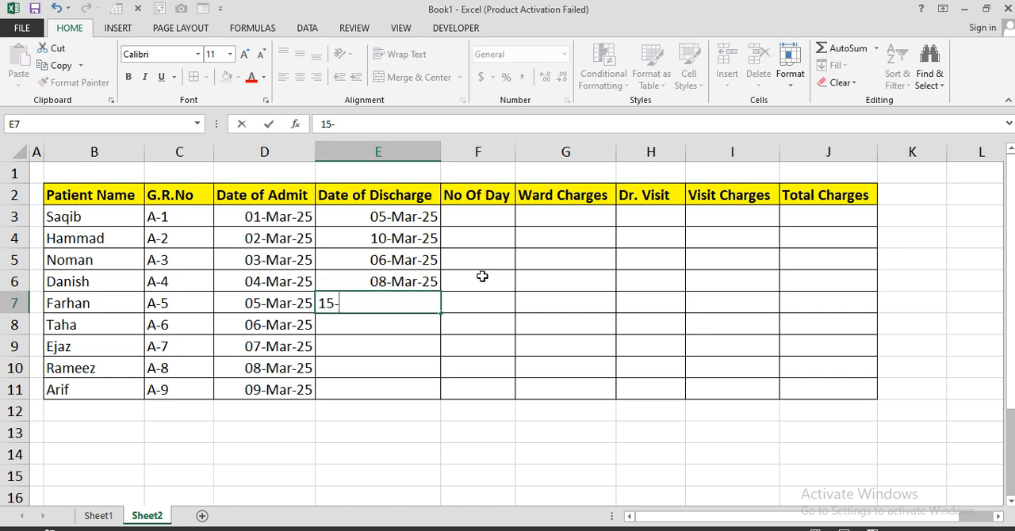
pyautogui.write('Mar-2025')
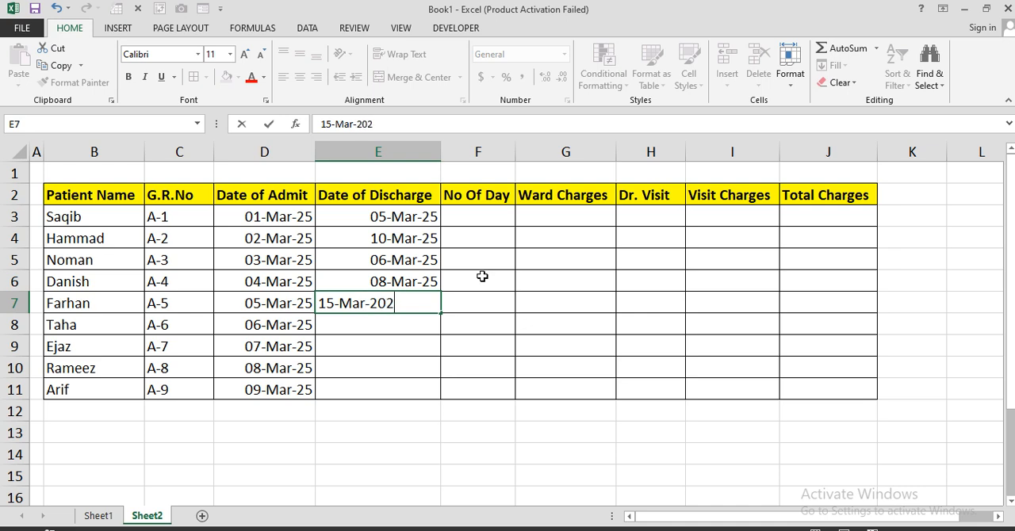
pyautogui.press('Return')
pyautogui.write('16')
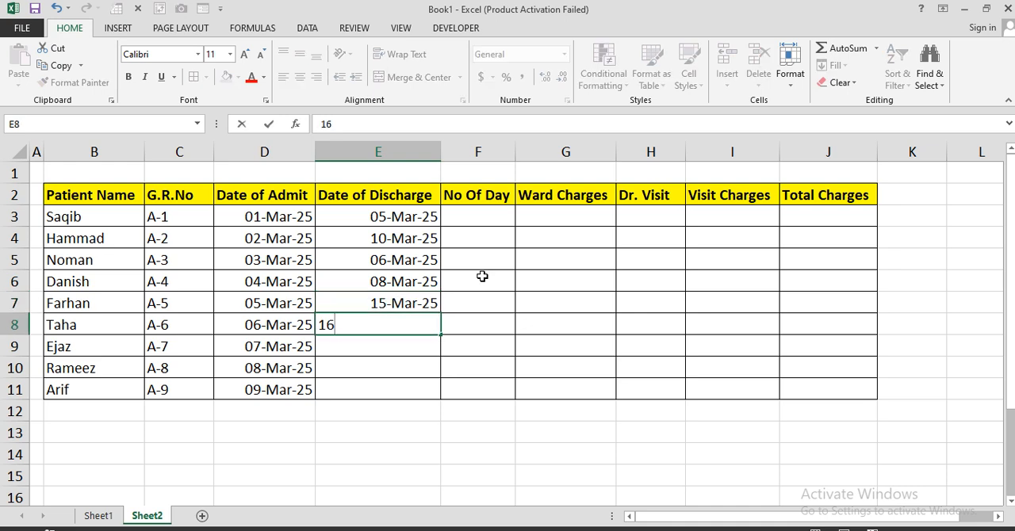
pyautogui.write('-Mar-2025')
pyautogui.press('Return')
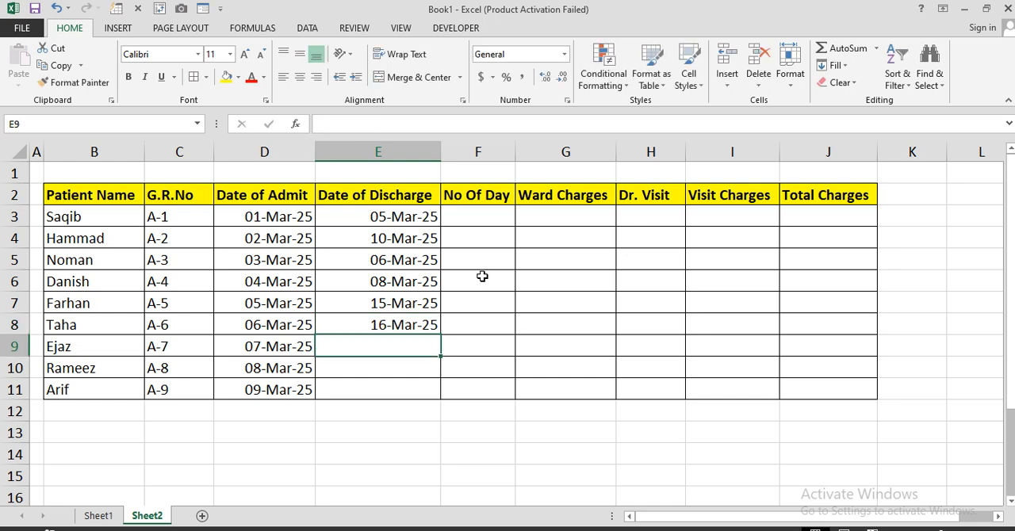
# Step: Enter the discharge dates 9-Mar-2025, 14-Mar-2025 and 12-Mar-2025 in cells E9, E10 and E11
pyautogui.write('1')
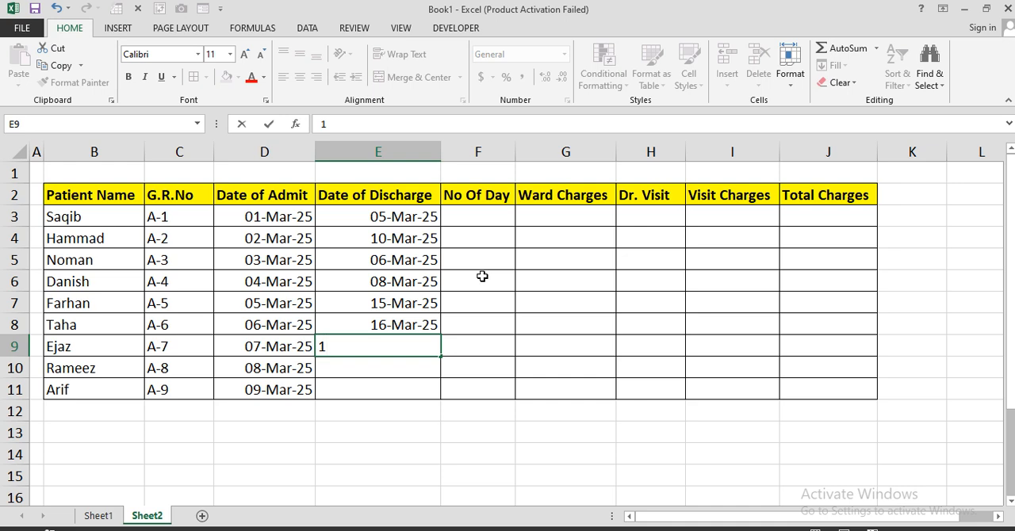
pyautogui.press('BackSpace')
pyautogui.write('9-Mar-2025')
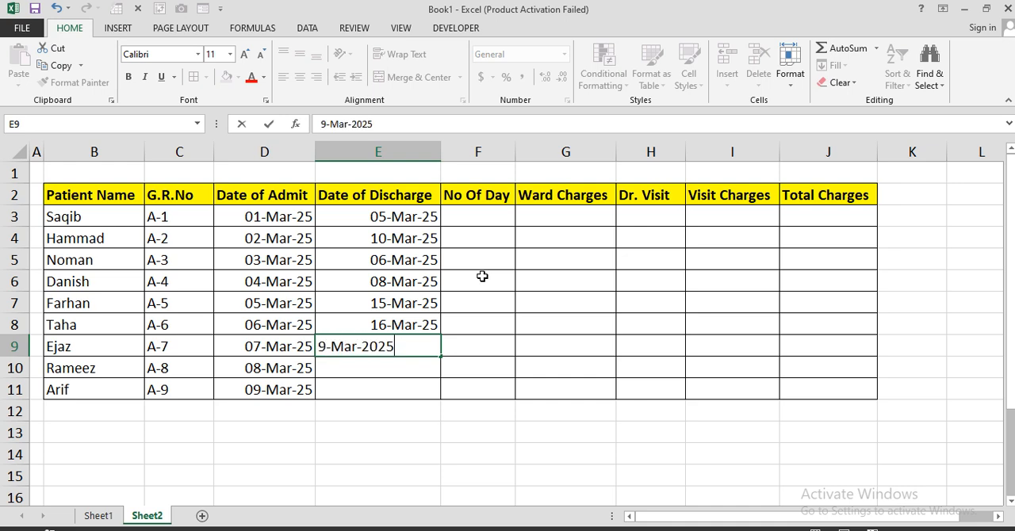
pyautogui.press('Return')
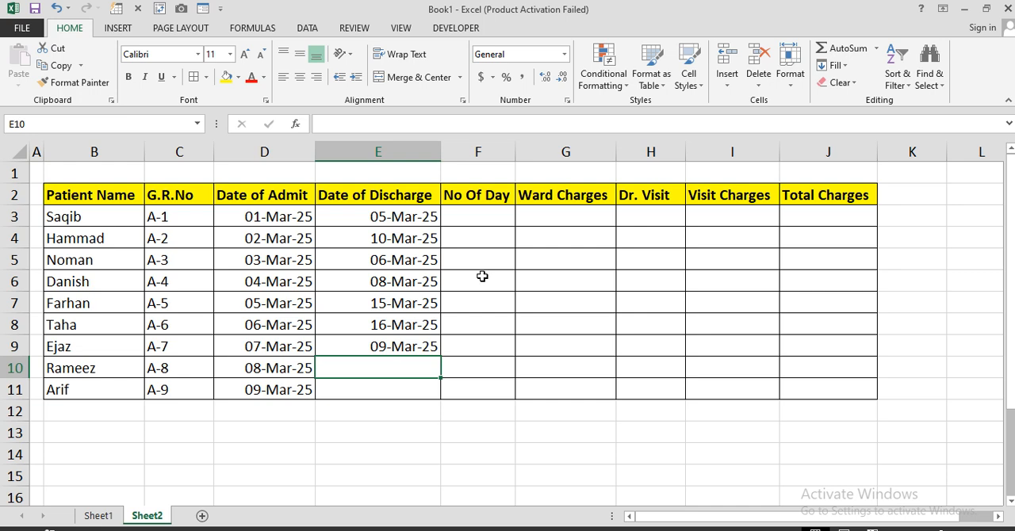
pyautogui.write('14-Mar-')
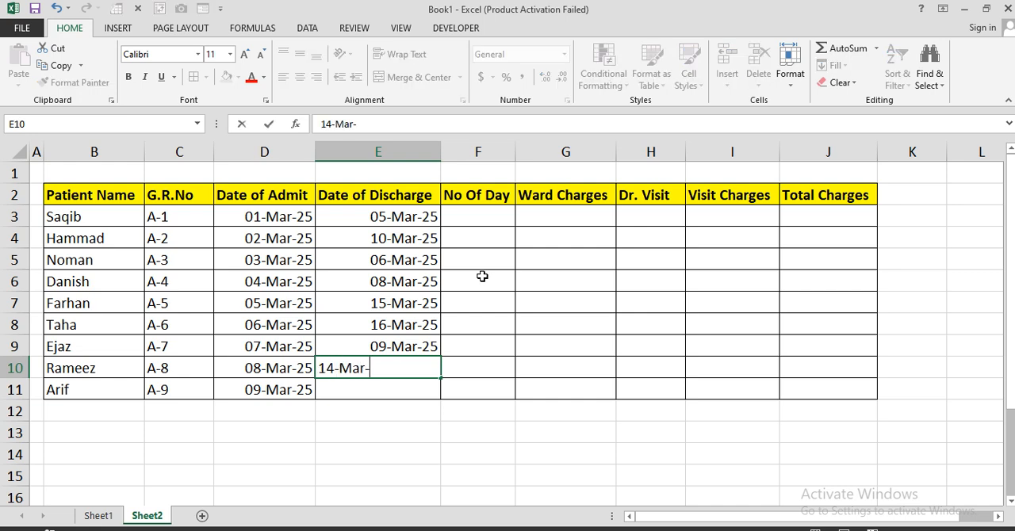
pyautogui.write('2025')
pyautogui.press('Return')
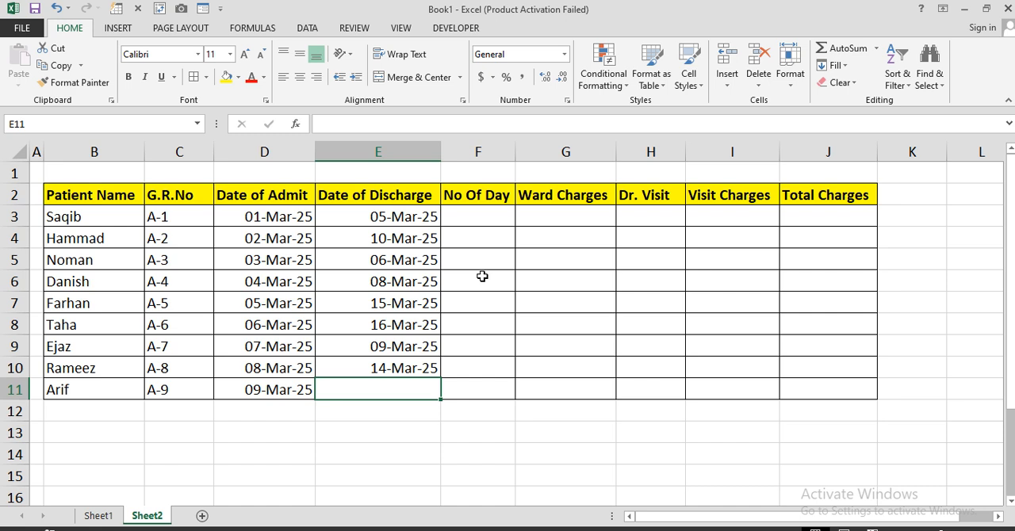
pyautogui.write('12-M')
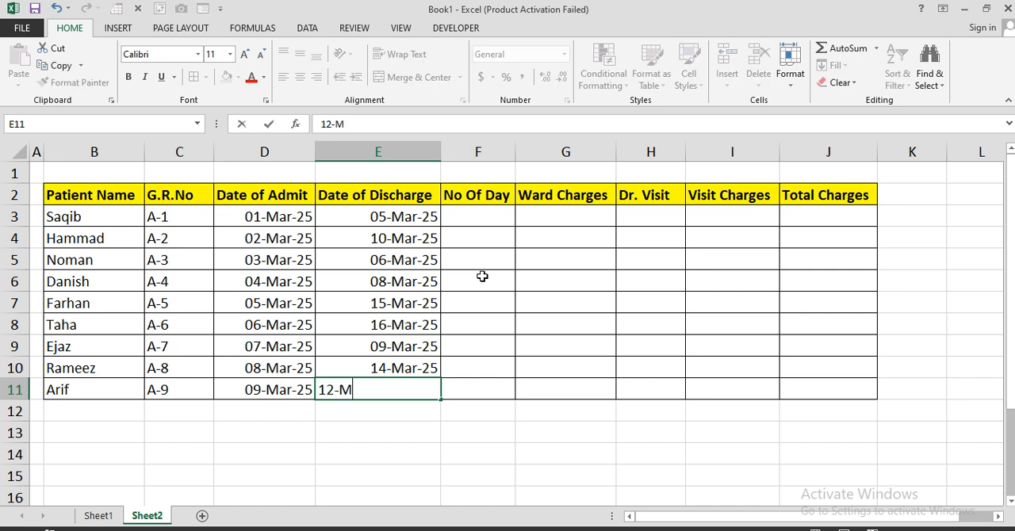
pyautogui.write('ar-2025')
pyautogui.press('Return')
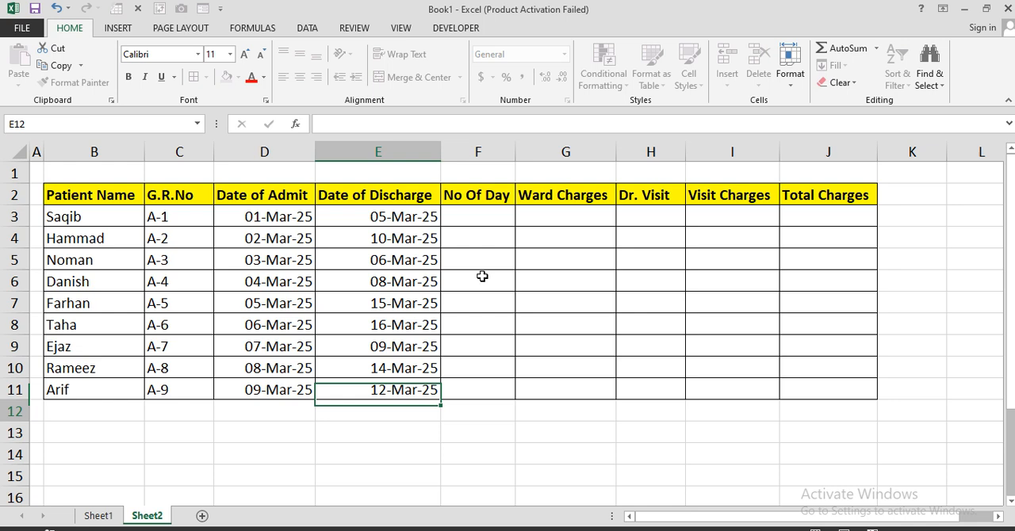
# Step: Calculate the first patient's number of days in cell F3 with the formula =DAYS(E3,D3)
pyautogui.click(485, 221)
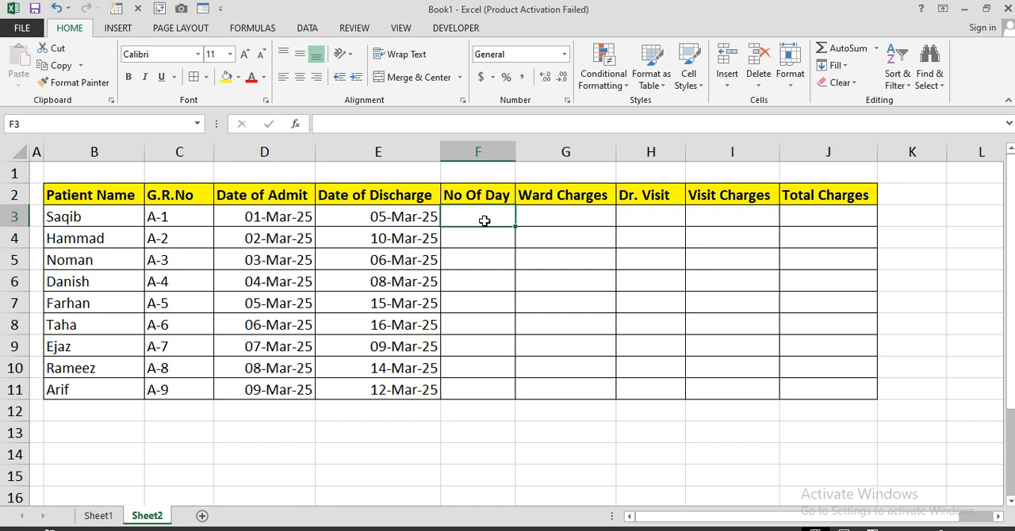
pyautogui.write('=')
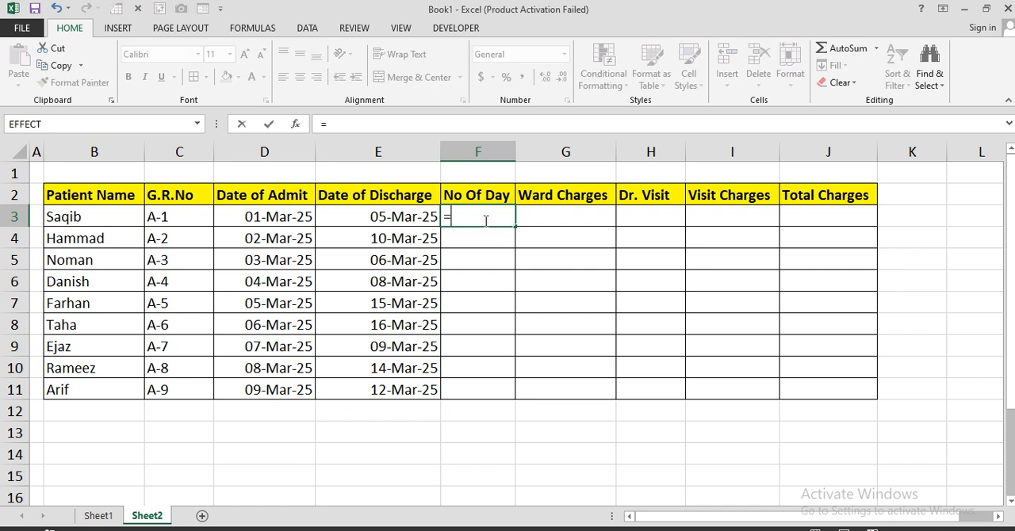
pyautogui.write('days(')
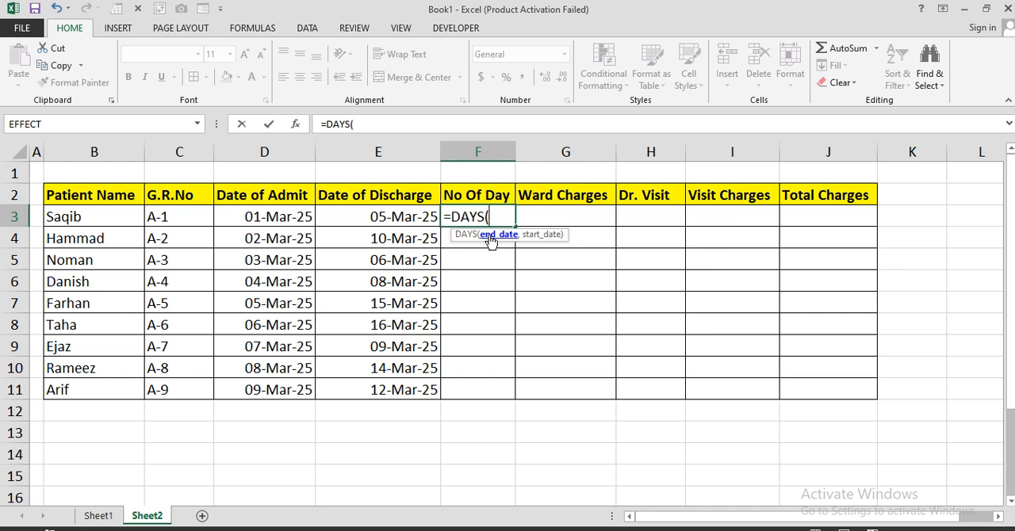
pyautogui.click(361, 217)
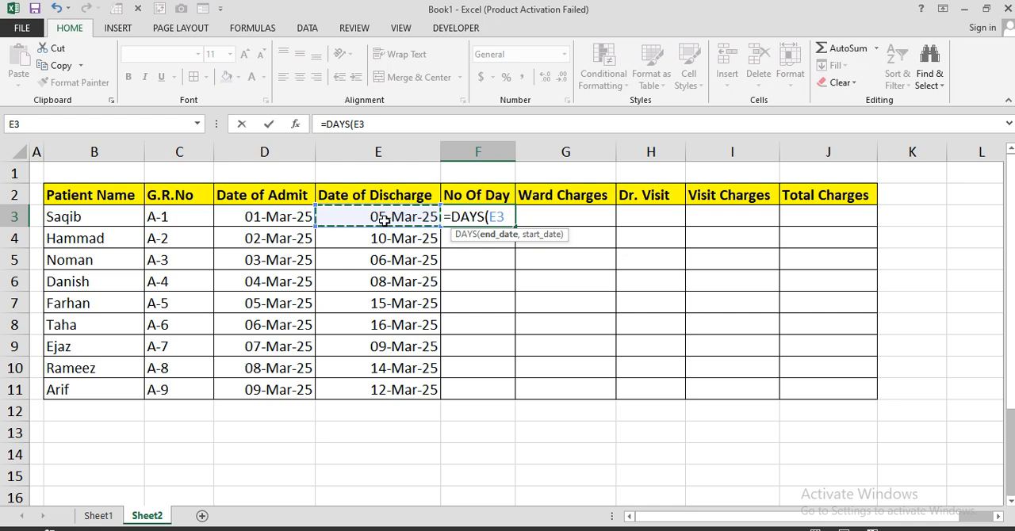
pyautogui.write(',')
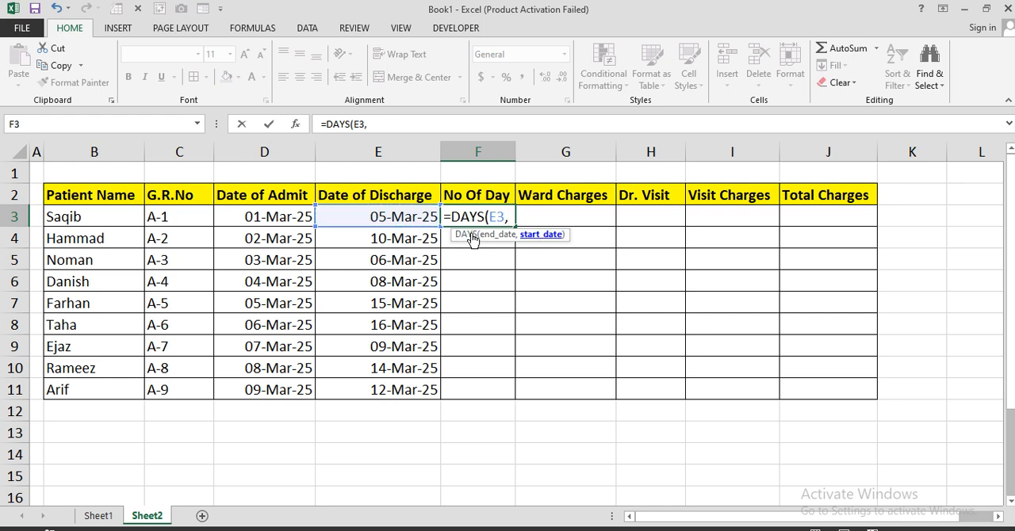
pyautogui.click(272, 219)
pyautogui.write(')')
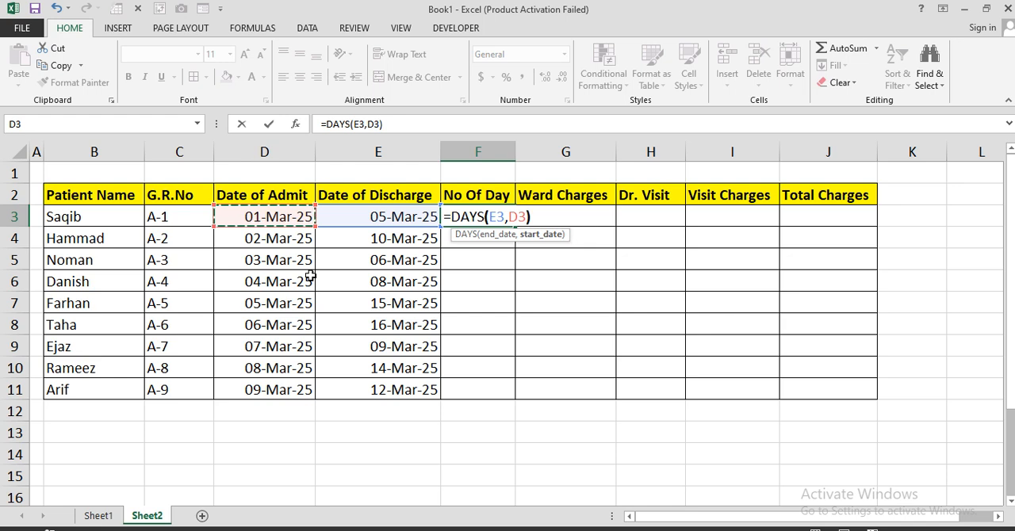
pyautogui.press('Return')
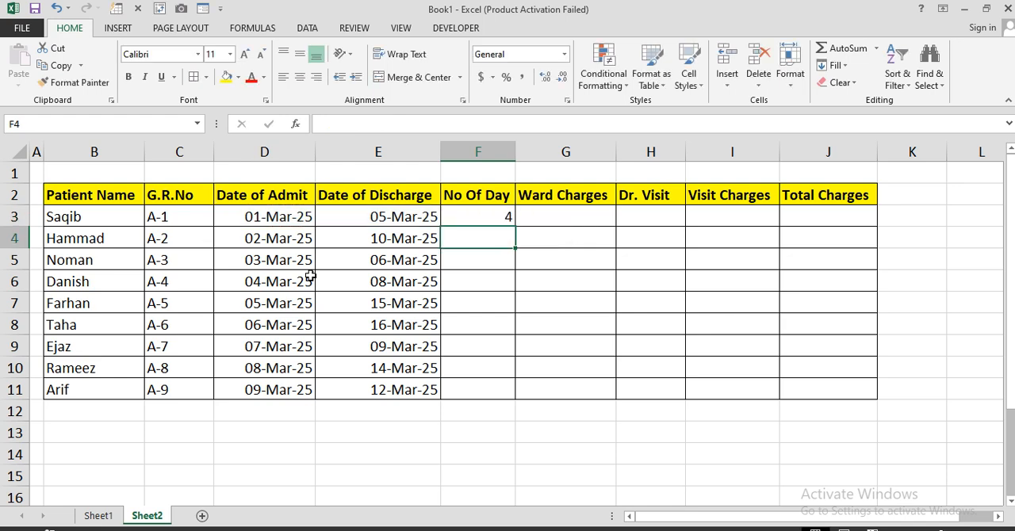
# Step: Fill the DAYS formula from cell F3 down to F11 for the remaining patients
pyautogui.click(487, 219)
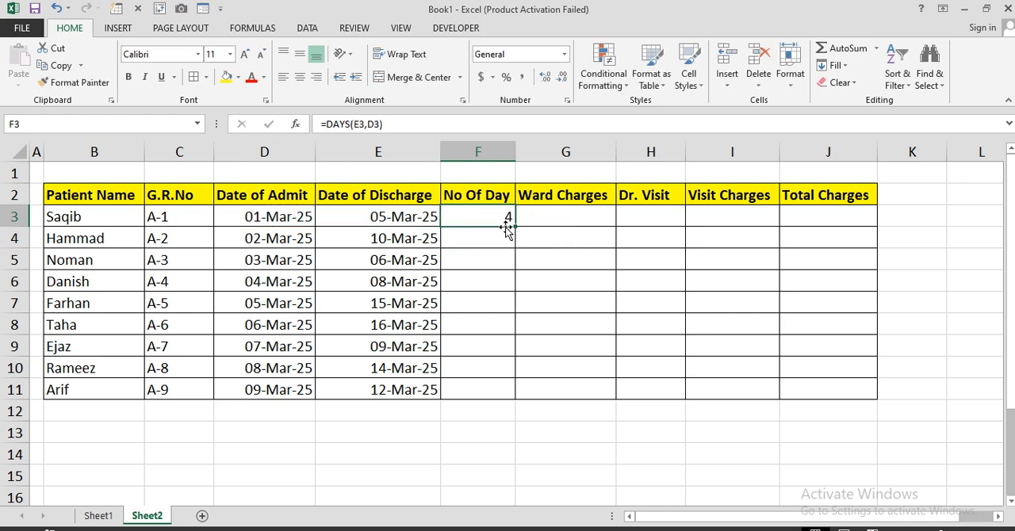
pyautogui.moveTo(515, 227); pyautogui.dragTo(514, 394)
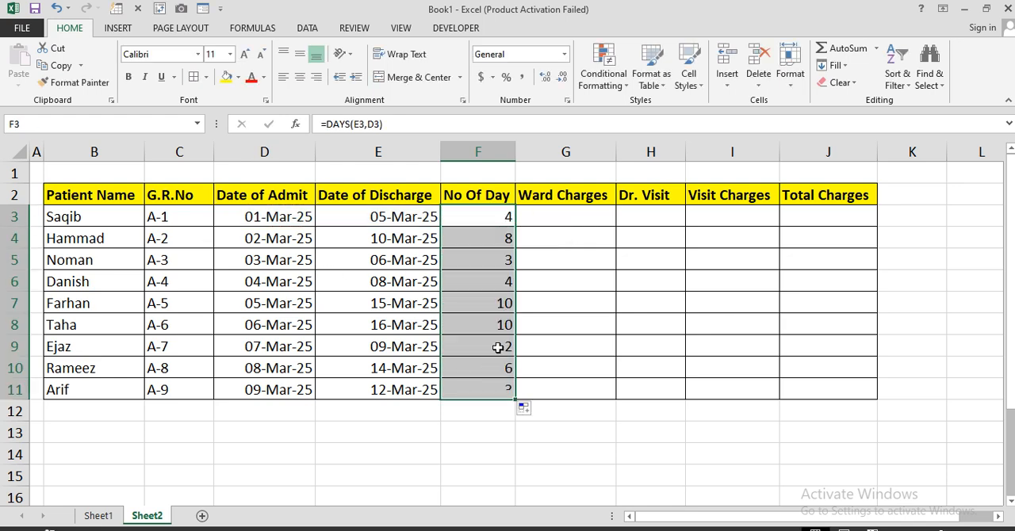
pyautogui.moveTo(480, 220); pyautogui.dragTo(471, 385)
# Step: Enter a ward charge of 1200 in cell G3 and copy it down to G11
pyautogui.click(560, 222)
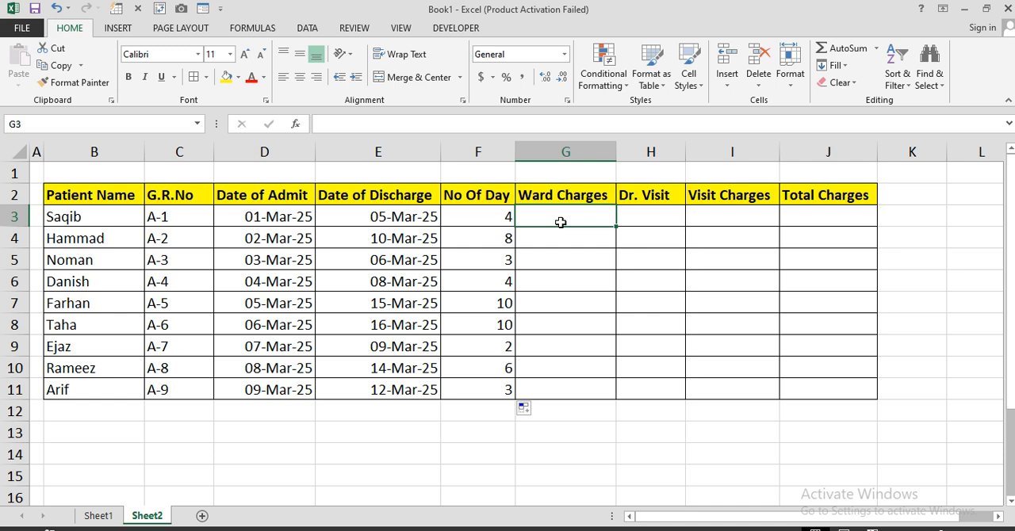
pyautogui.write('1200')
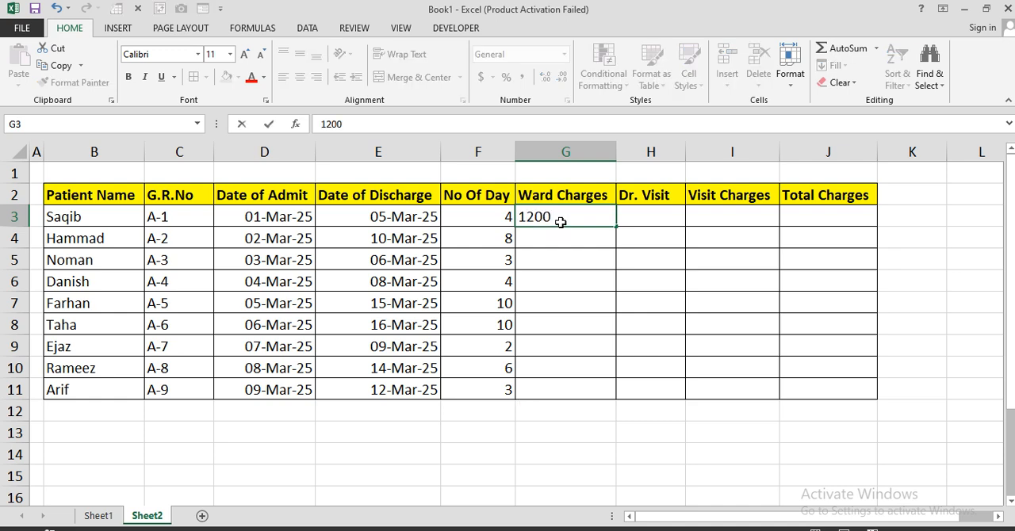
pyautogui.press('Return')
pyautogui.click(569, 222)
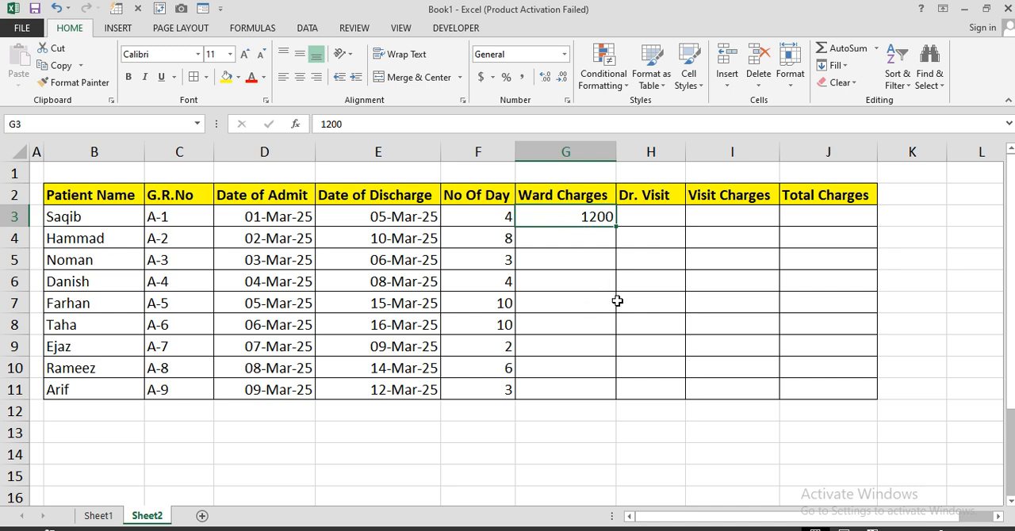
pyautogui.hotkey('ctrl', 'c')
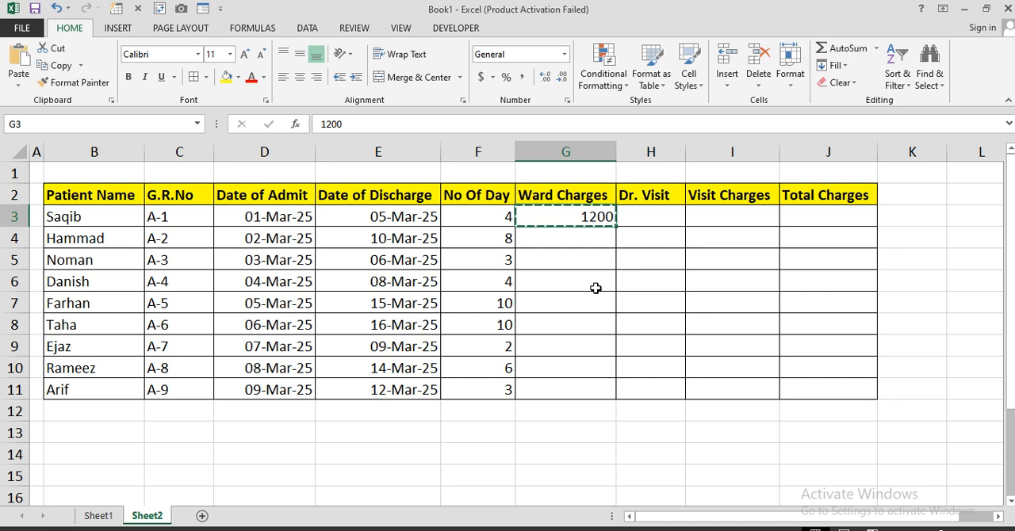
pyautogui.moveTo(548, 213); pyautogui.dragTo(544, 390)
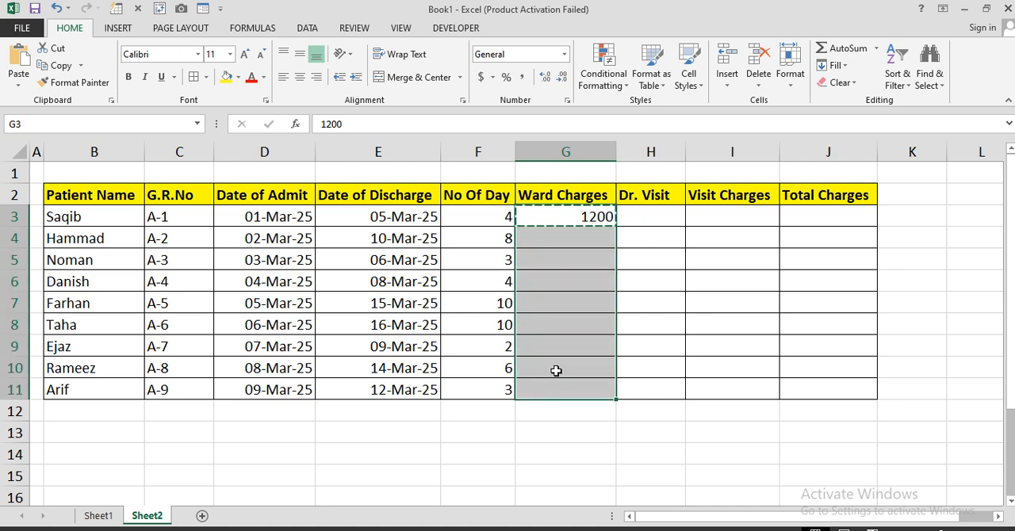
pyautogui.press('Return')
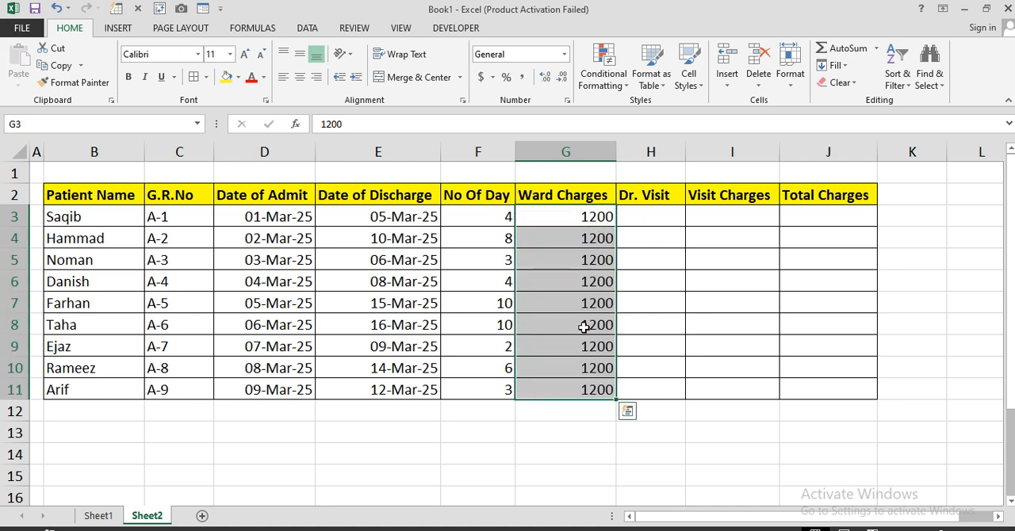
# Step: Narrow column K into a slim gap and enter the headers Days and Visit in cells L2 and M2
pyautogui.click(641, 223)
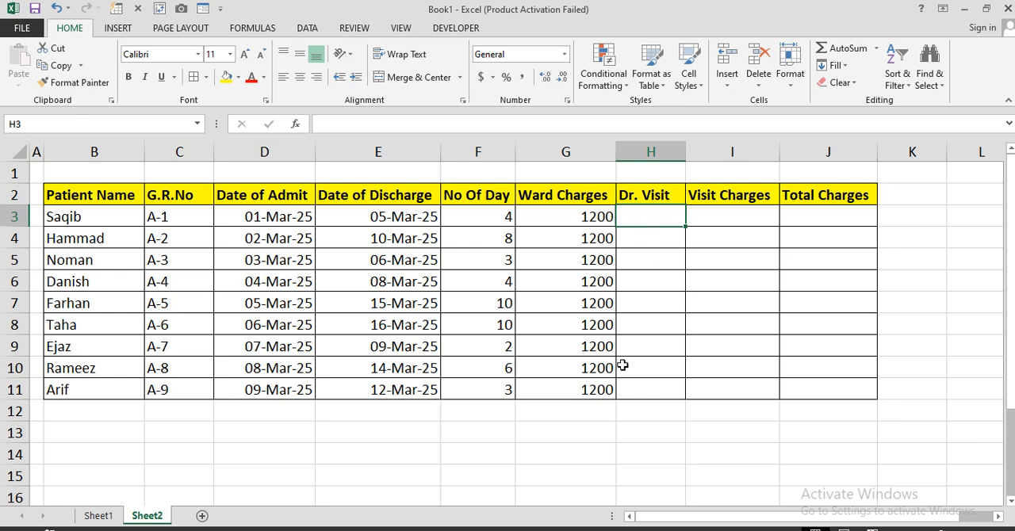
pyautogui.scroll(-1, 622, 365)
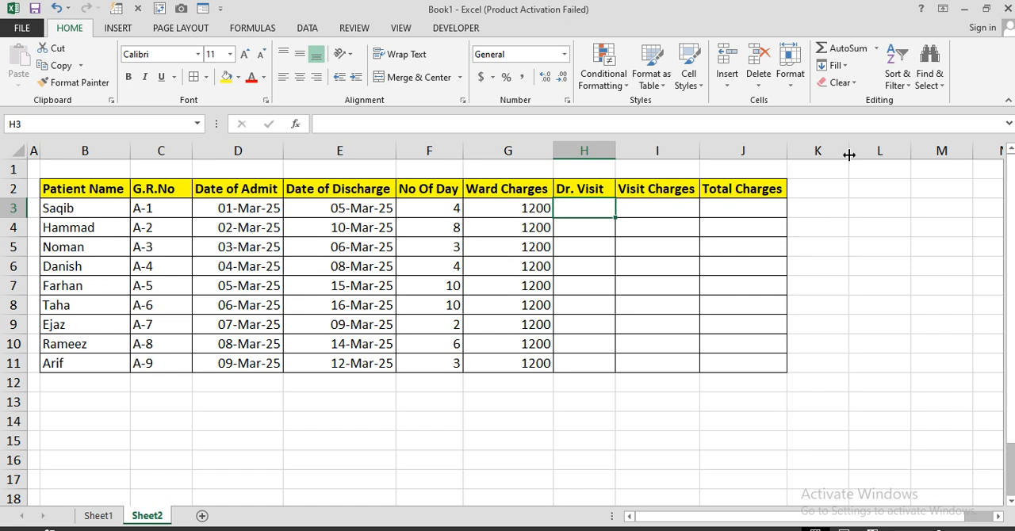
pyautogui.moveTo(849, 155); pyautogui.dragTo(796, 156)
pyautogui.click(827, 191)
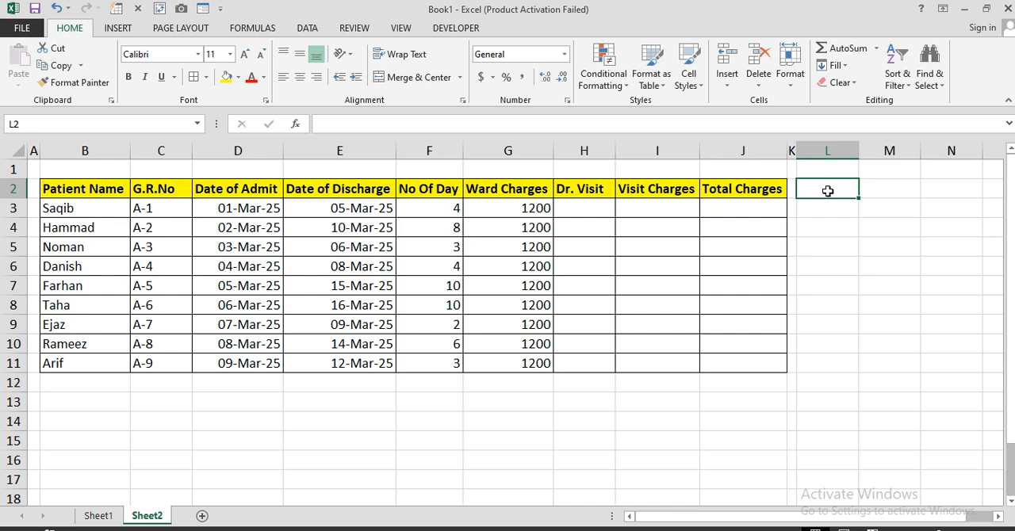
pyautogui.write('Days')
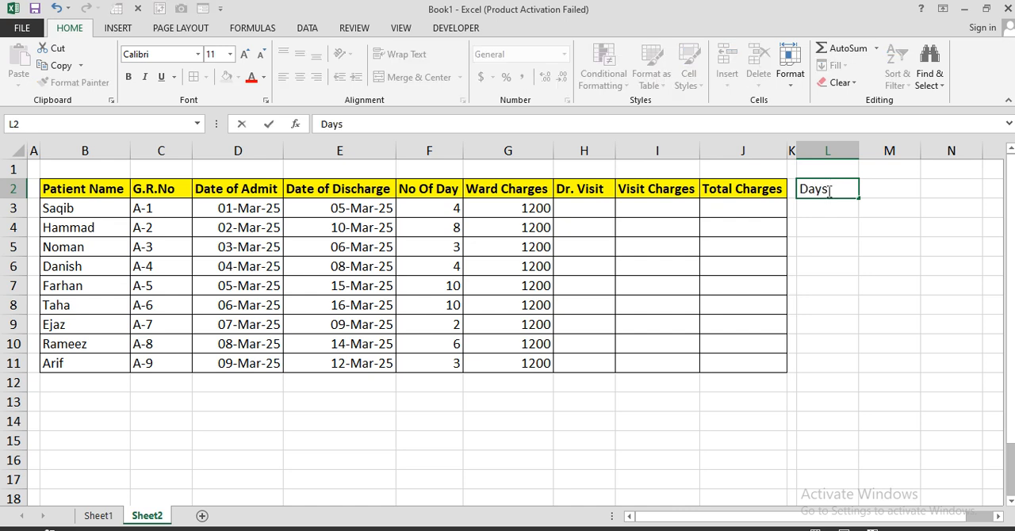
pyautogui.press('Tab')
pyautogui.write('Visit')
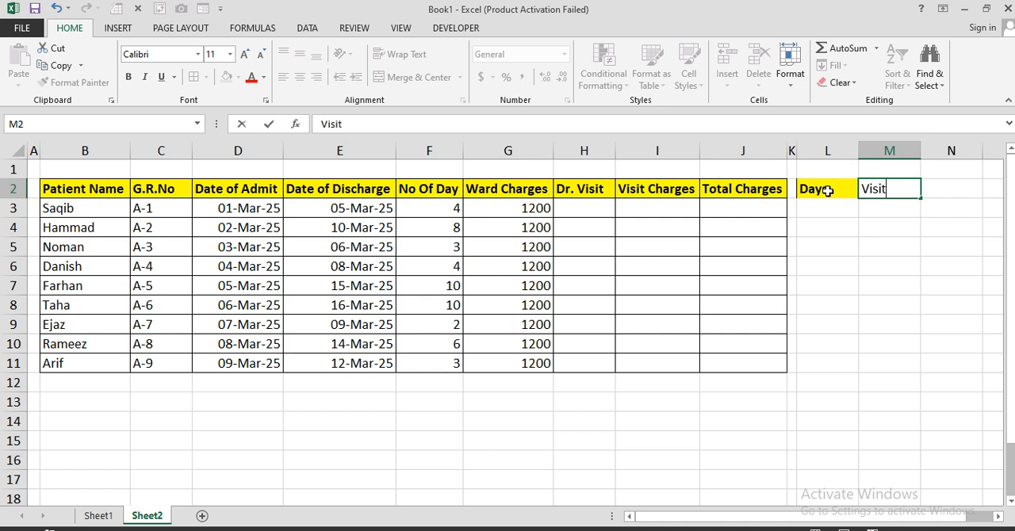
pyautogui.press('Return')
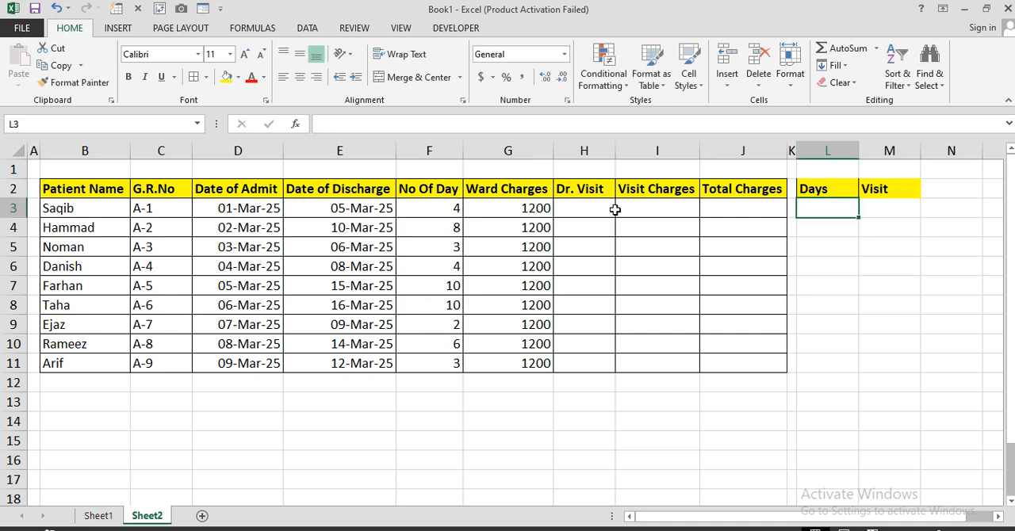
# Step: Enter the day numbers 1, 2 and 3 in cells L3 to L5 and apply all borders to L2:M5
pyautogui.doubleClick(835, 207)
pyautogui.write('1')
pyautogui.press('Return')
pyautogui.write('2')
pyautogui.press('Return')
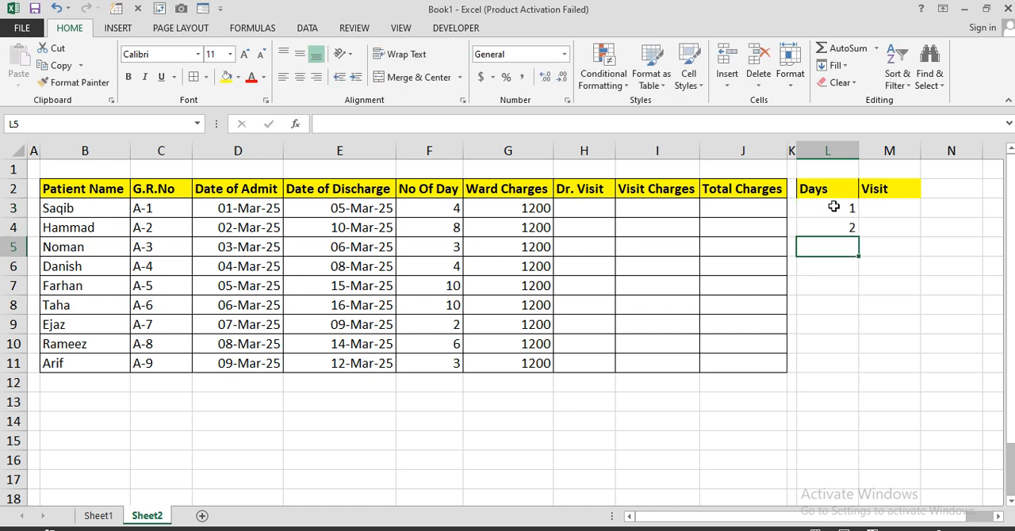
pyautogui.write('3')
pyautogui.press('Return')
pyautogui.moveTo(832, 190); pyautogui.dragTo(881, 245)
pyautogui.click(193, 76)
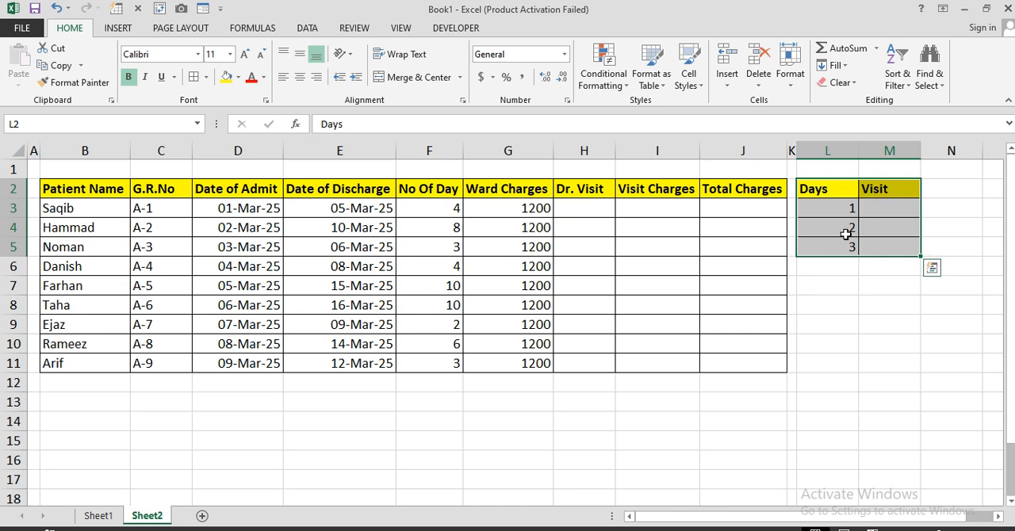
# Step: Enter the visit counts 2, 4 and 6 in cells M3, M4 and M5
pyautogui.click(871, 208)
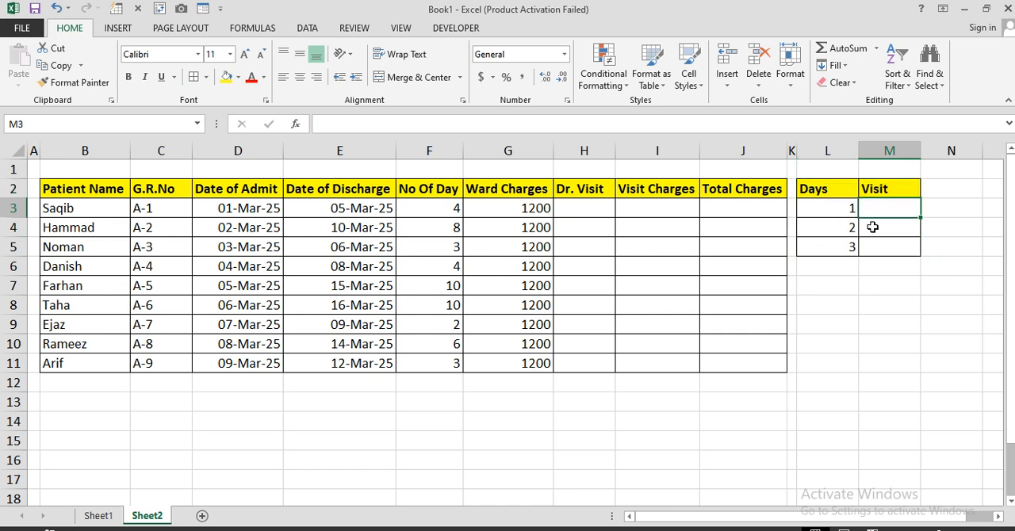
pyautogui.write('2')
pyautogui.press('Return')
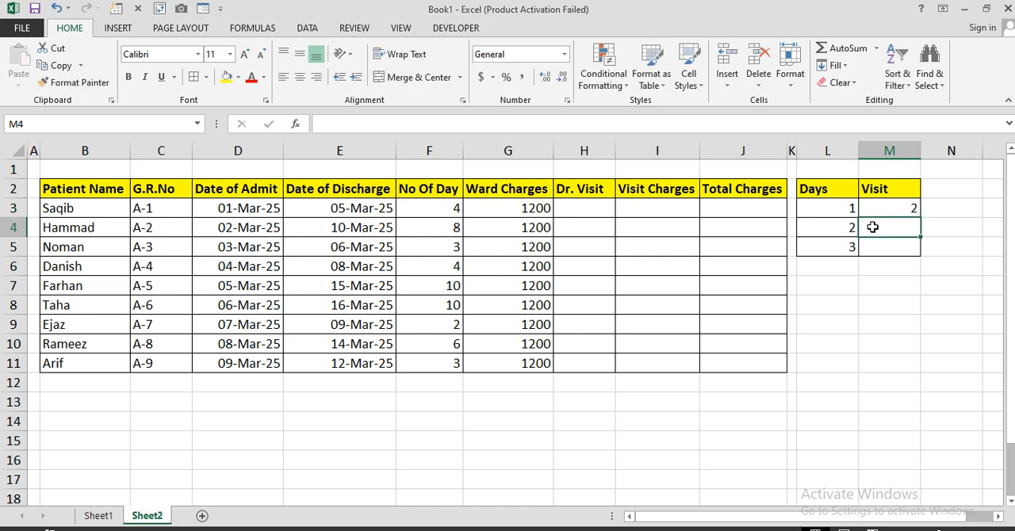
pyautogui.write('4')
pyautogui.press('Return')
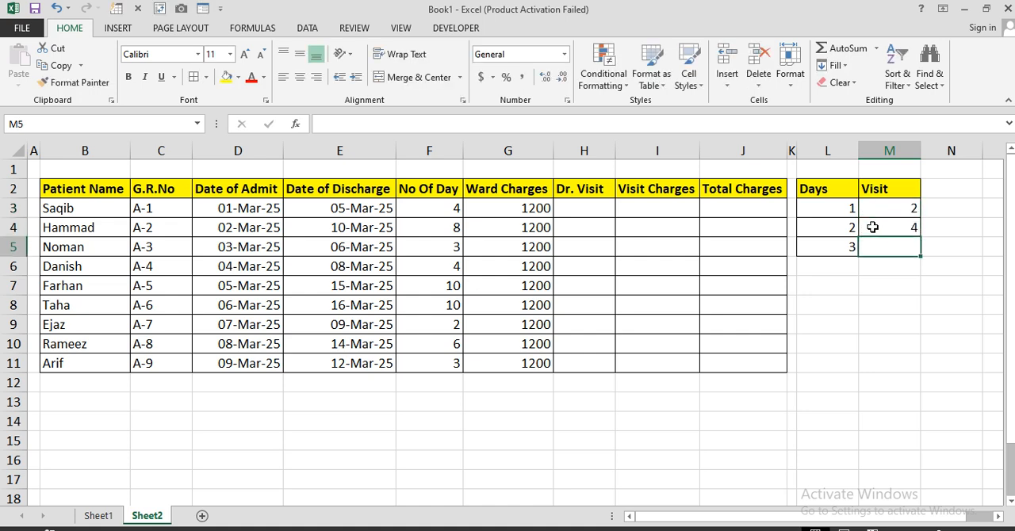
pyautogui.write('6')
pyautogui.press('Return')
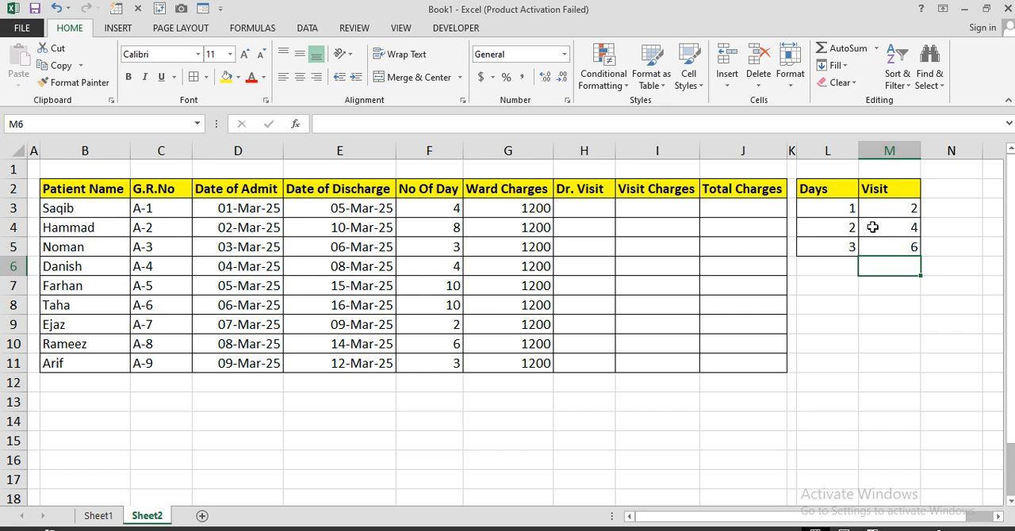
# Step: Begin an IF formula in cell H3 that returns $M$3 when F3 equals $L$3, using absolute references for the lookup cells
pyautogui.click(593, 212)
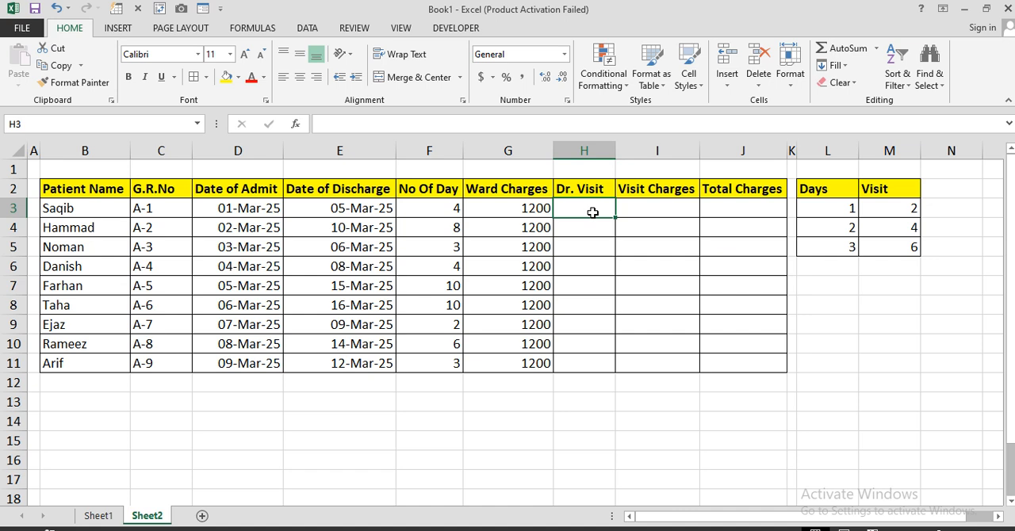
pyautogui.write('=IF(')
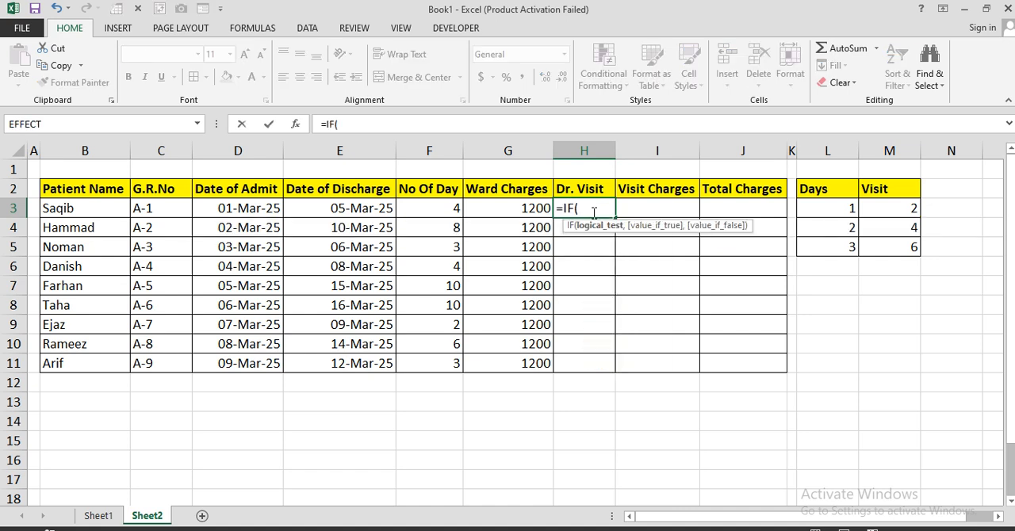
pyautogui.click(444, 207)
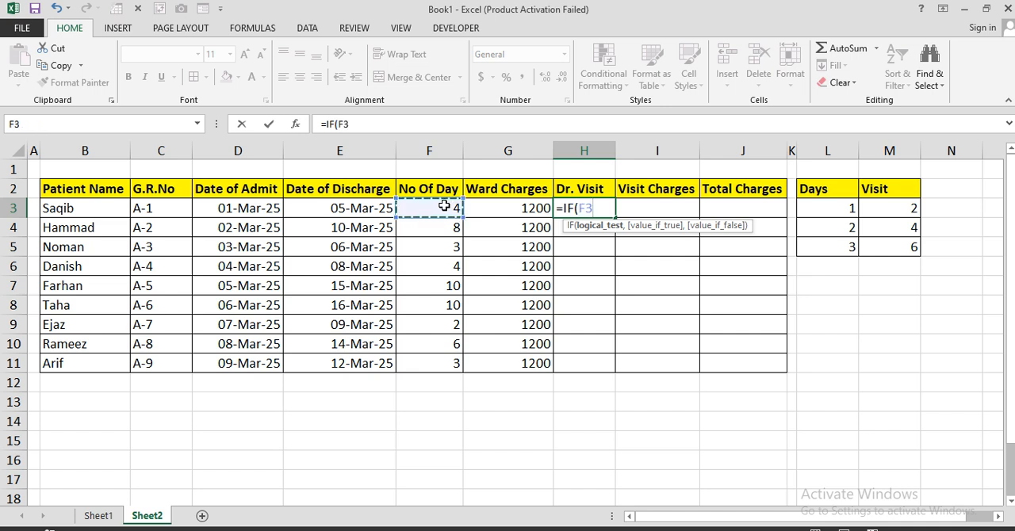
pyautogui.write('=')
pyautogui.click(827, 209)
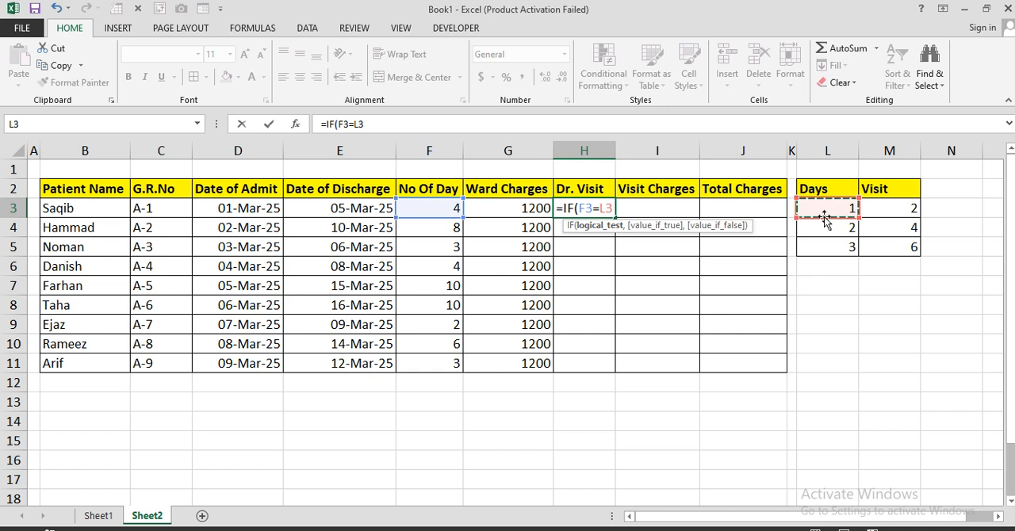
pyautogui.press('F4')
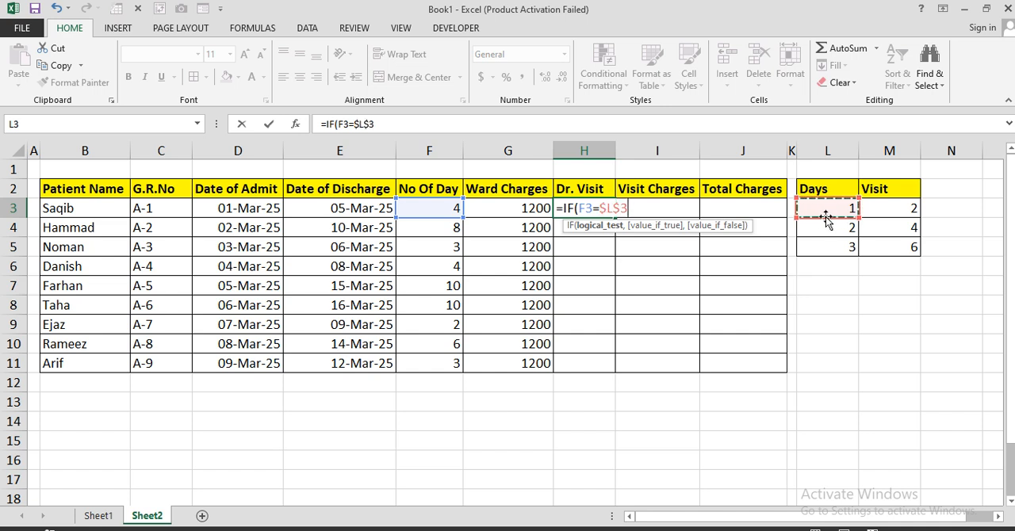
pyautogui.write(',')
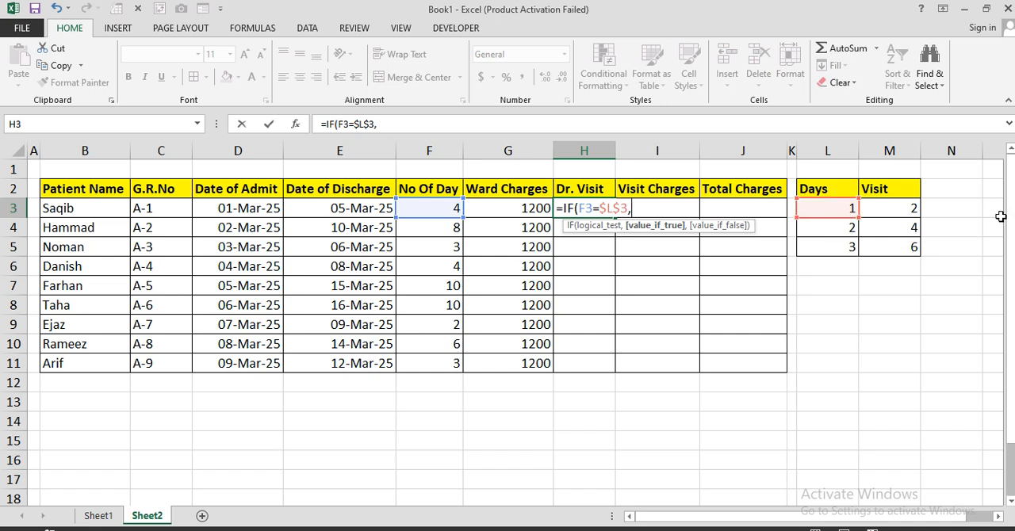
pyautogui.click(878, 211)
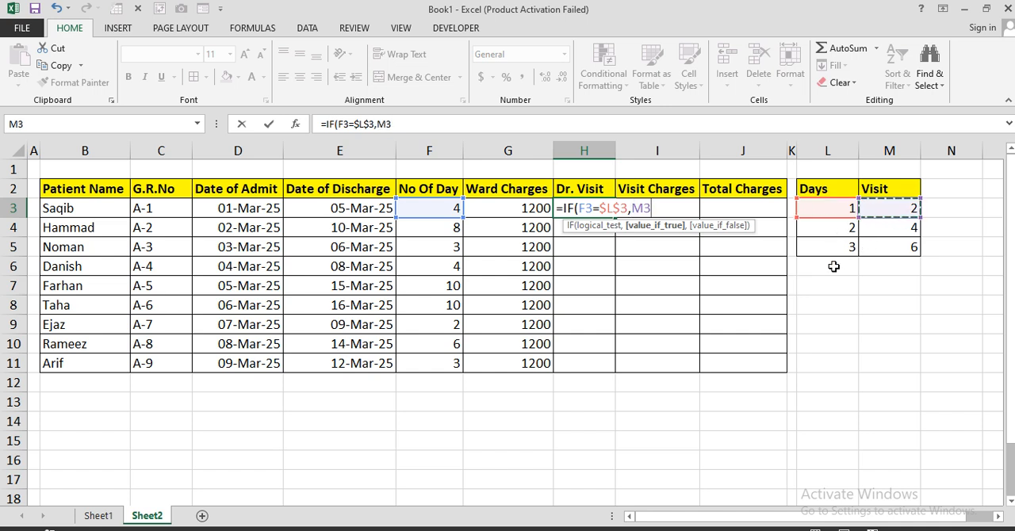
pyautogui.press('F4')
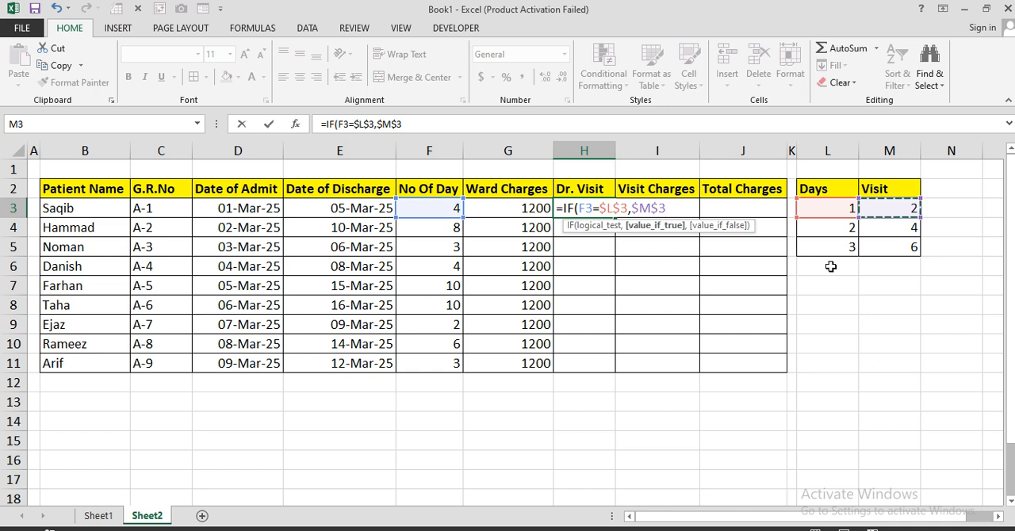
# Step: Nest a second IF in the H3 formula that returns $M$4 when F3 equals $L$4
pyautogui.write(',if')
pyautogui.press('Tab')
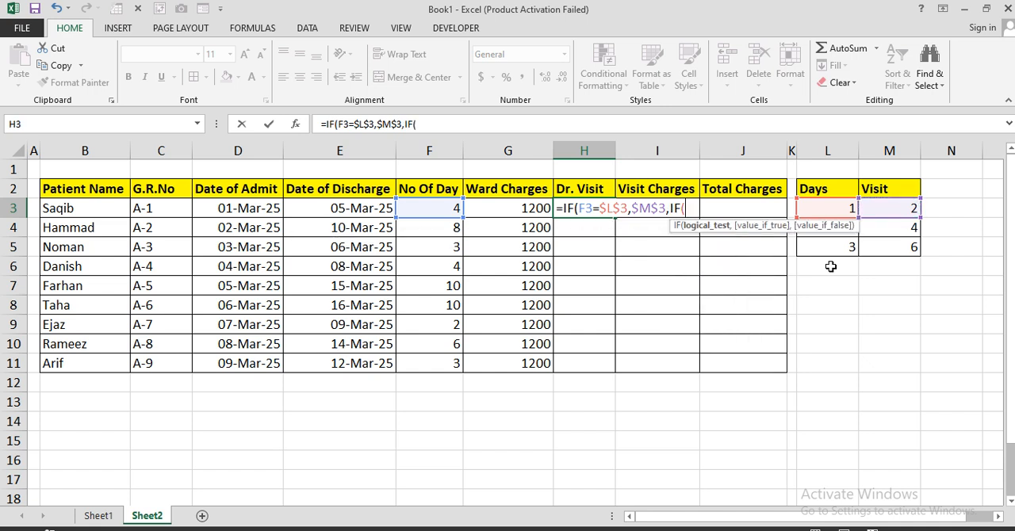
pyautogui.click(422, 205)
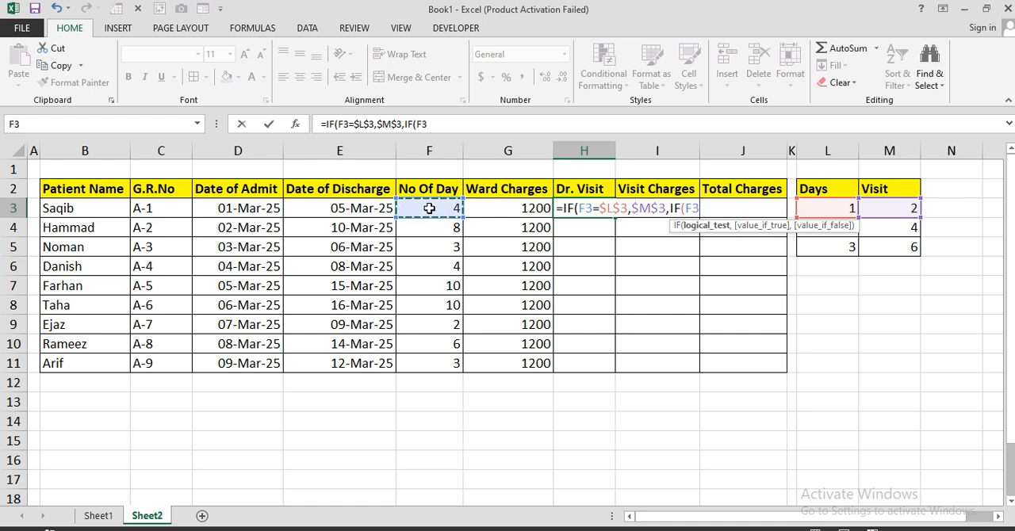
pyautogui.write('=')
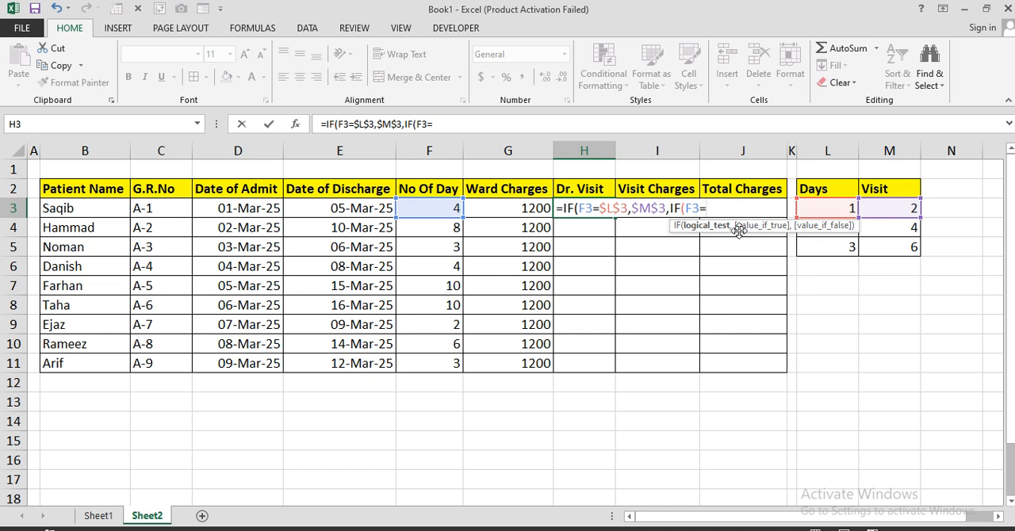
pyautogui.moveTo(744, 227); pyautogui.dragTo(657, 251)
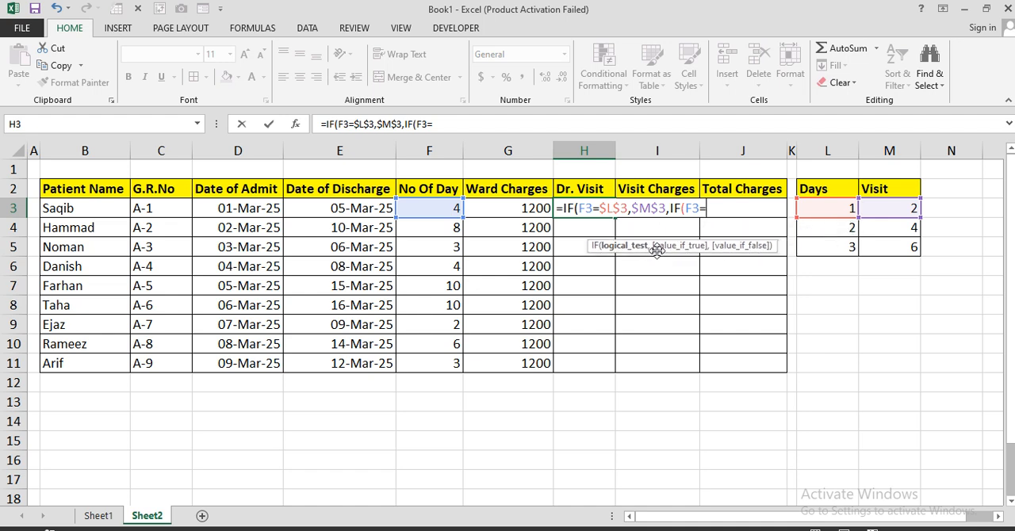
pyautogui.click(825, 228)
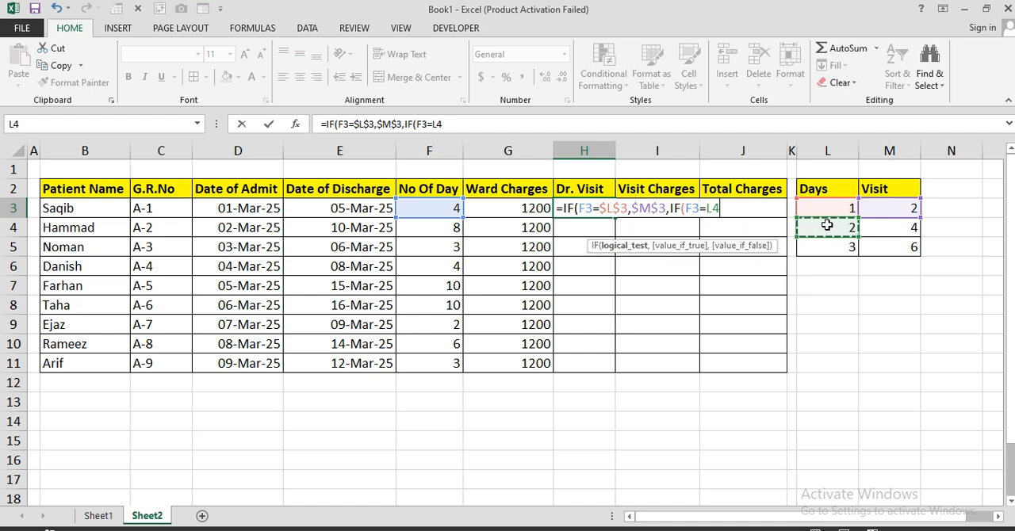
pyautogui.press('F4')
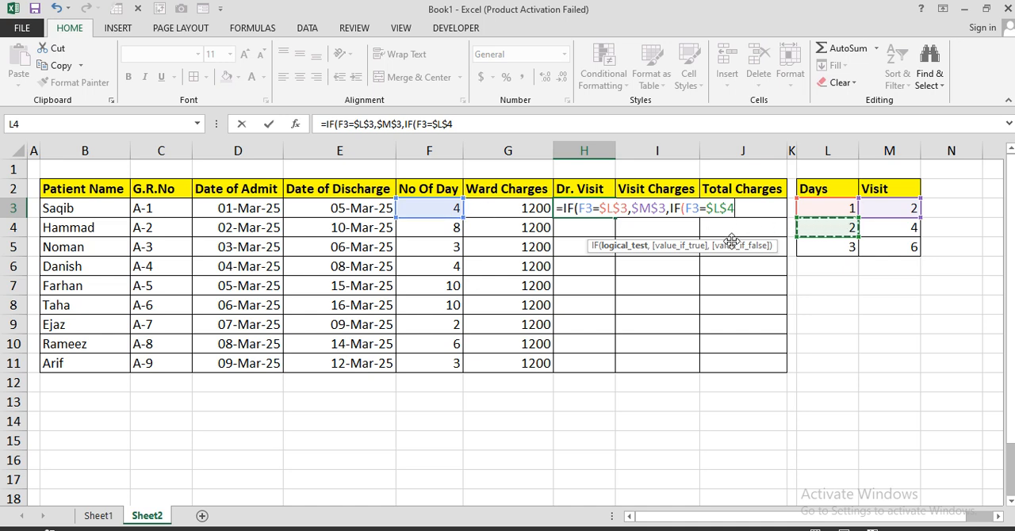
pyautogui.write(',')
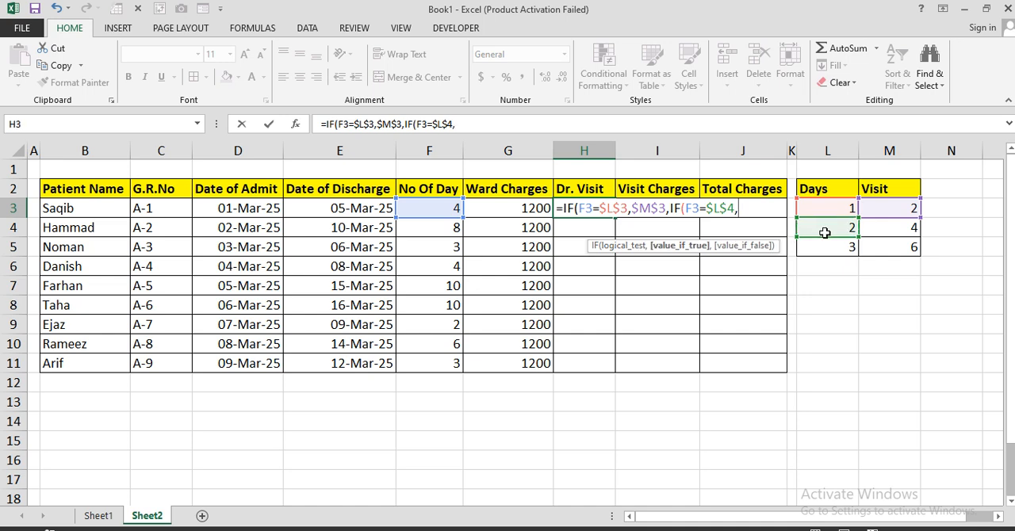
pyautogui.click(885, 229)
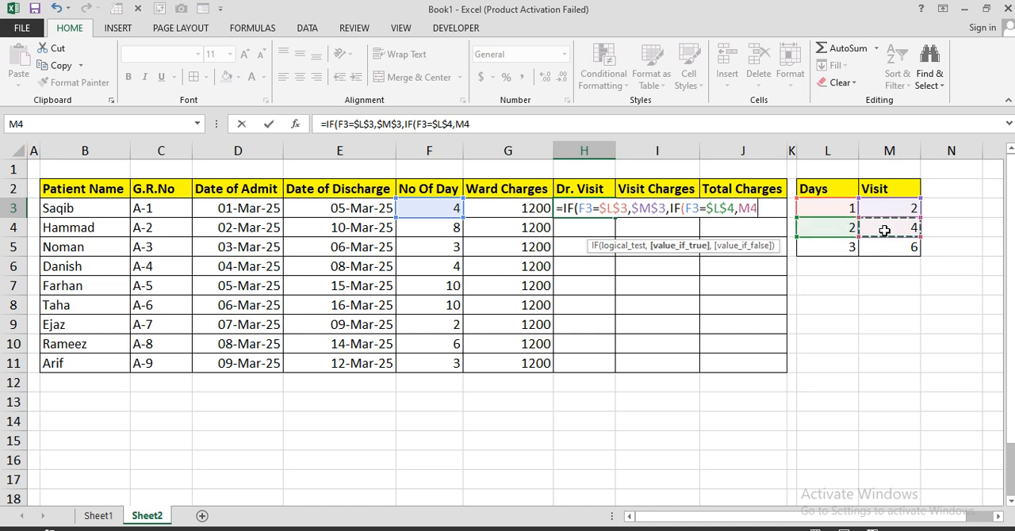
pyautogui.press('F4')
pyautogui.write(',')
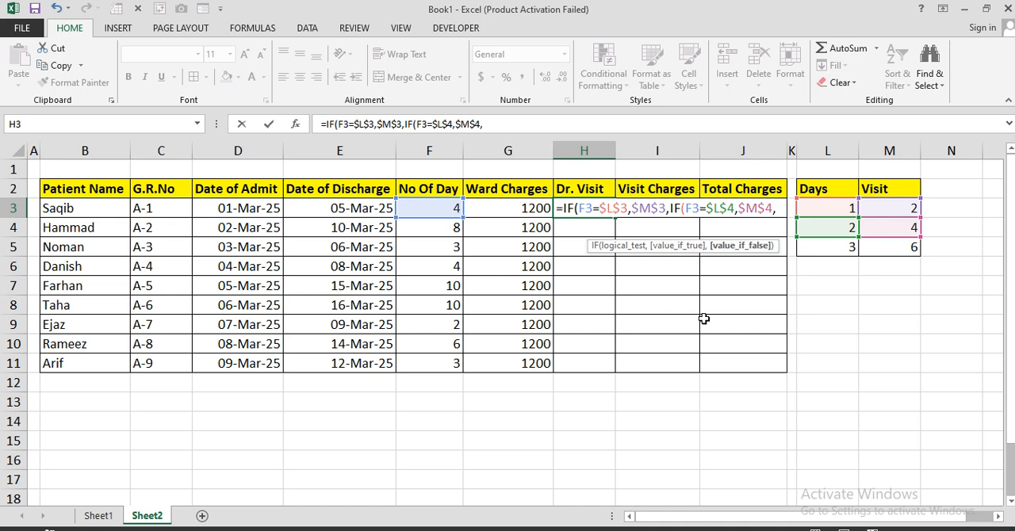
pyautogui.write('IF(')
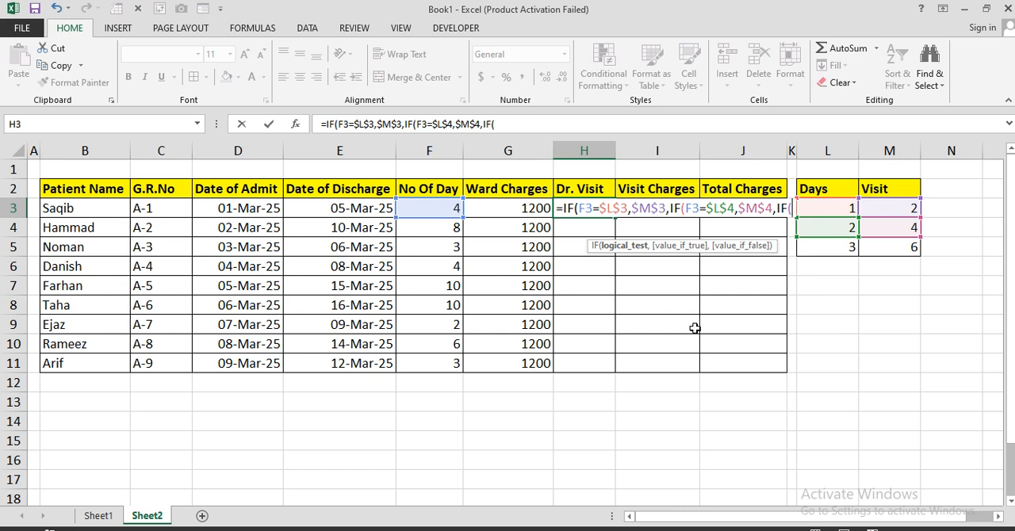
# Step: Nest a third IF in the H3 formula that returns $M$5 when F3 equals $L$5
pyautogui.click(439, 209)
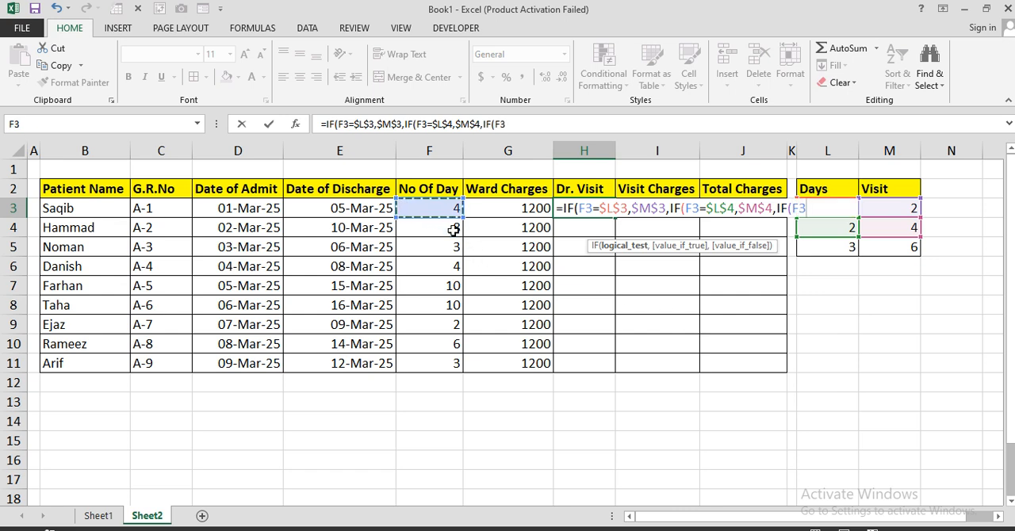
pyautogui.write('=')
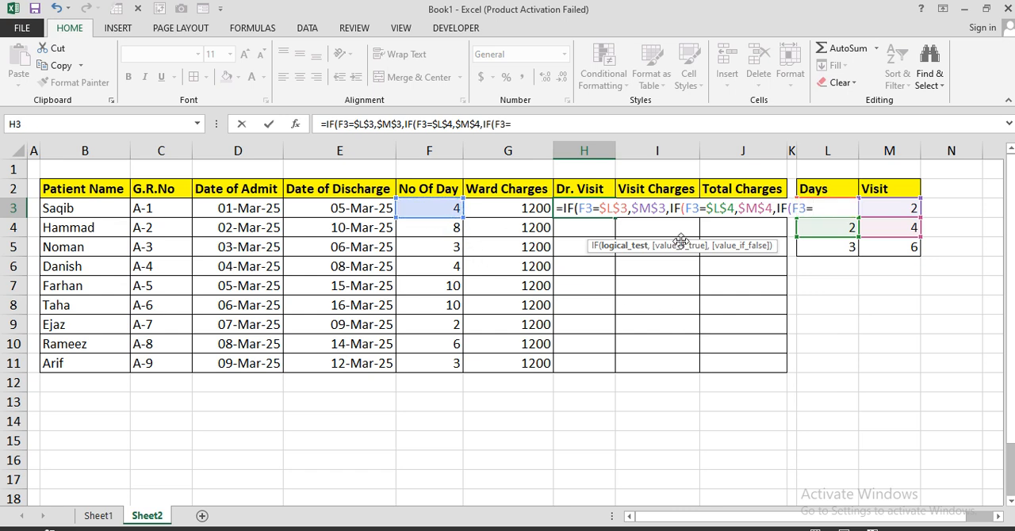
pyautogui.click(826, 247)
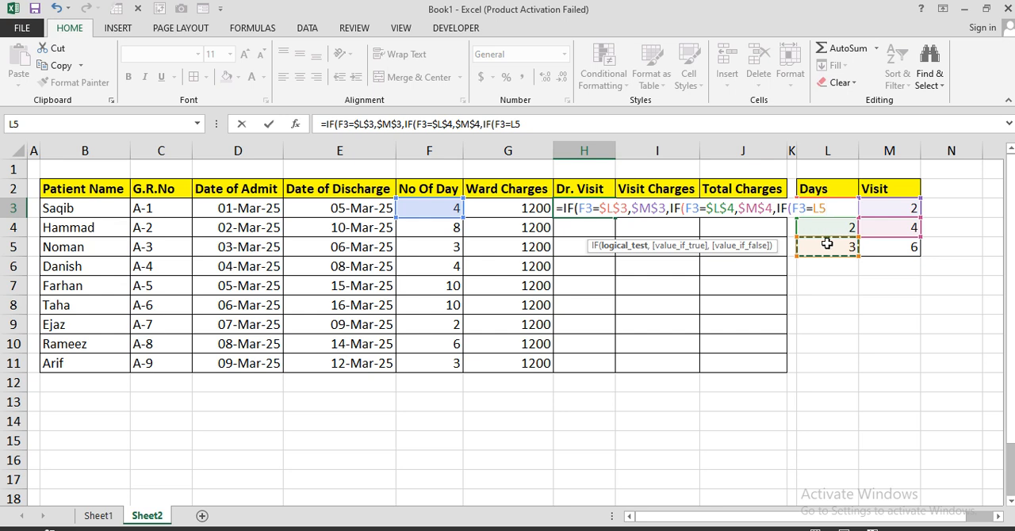
pyautogui.press('F4')
pyautogui.write(',')
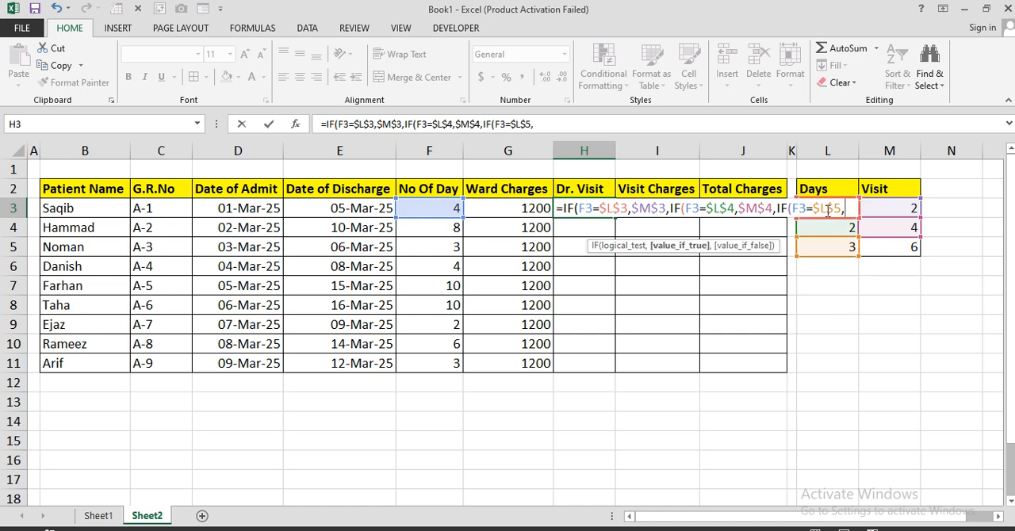
pyautogui.click(874, 248)
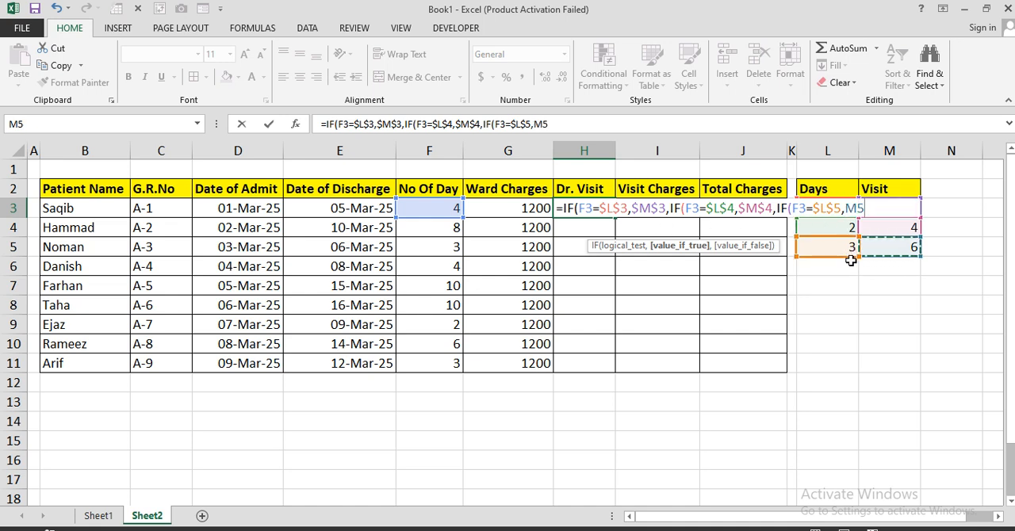
pyautogui.press('F4')
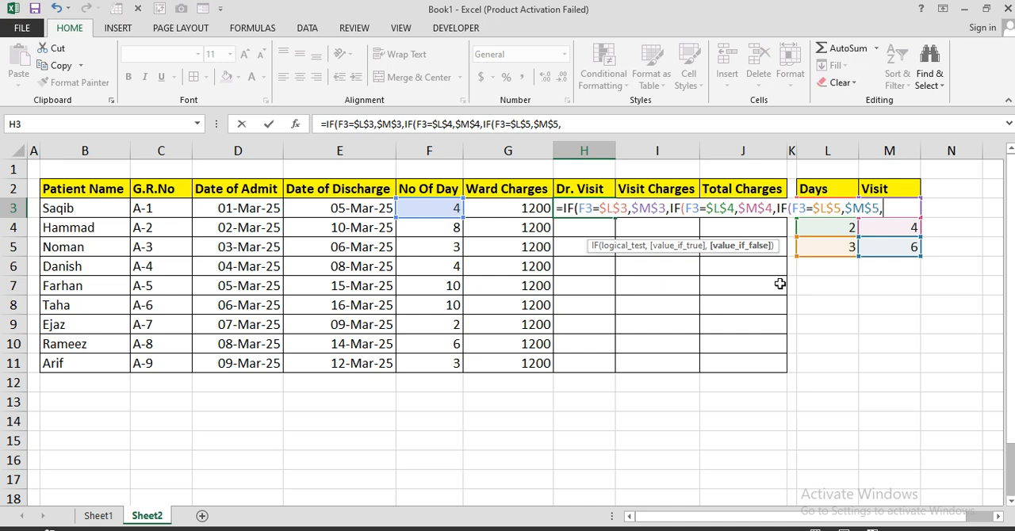
# Step: Complete the H3 formula with a last nested IF(F3>3,8) and copy it down to H11
pyautogui.write('IF(')
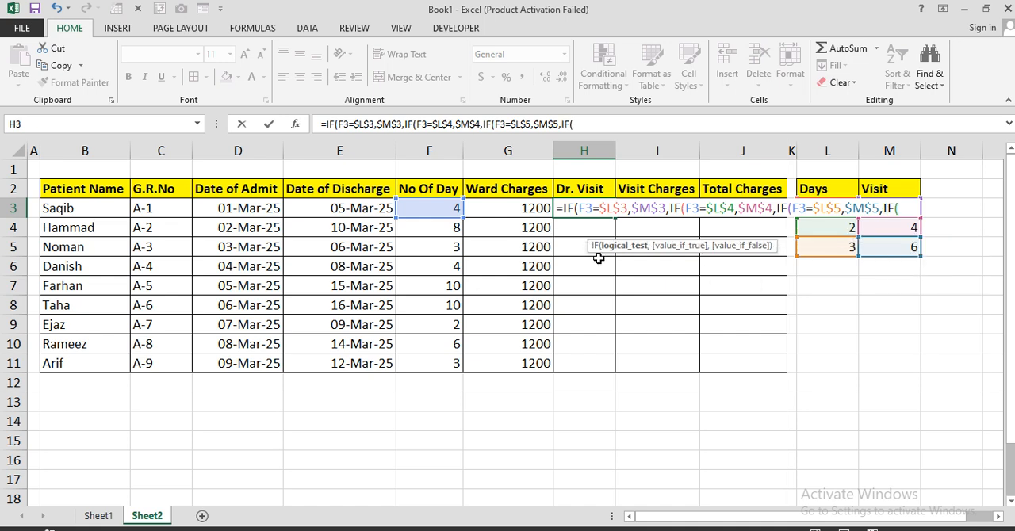
pyautogui.click(442, 207)
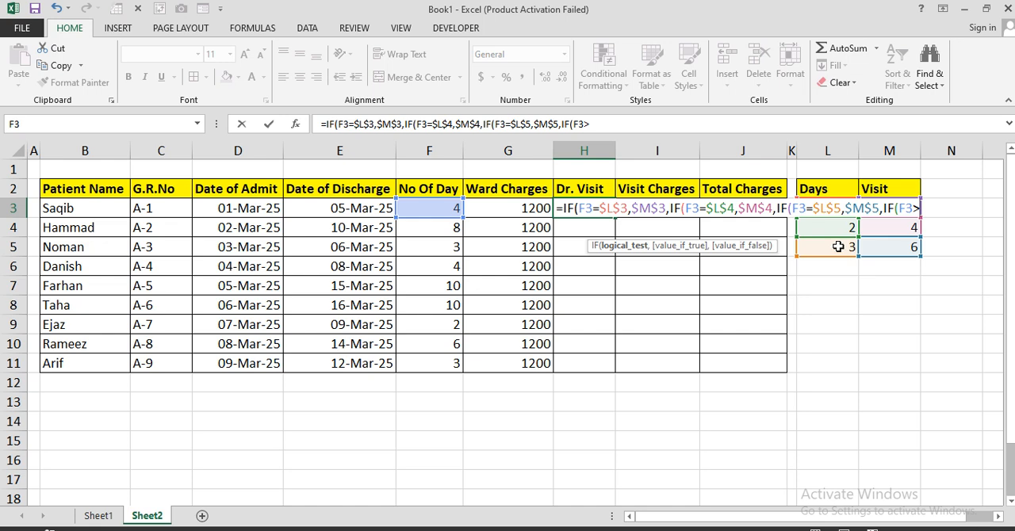
pyautogui.write('>3,')
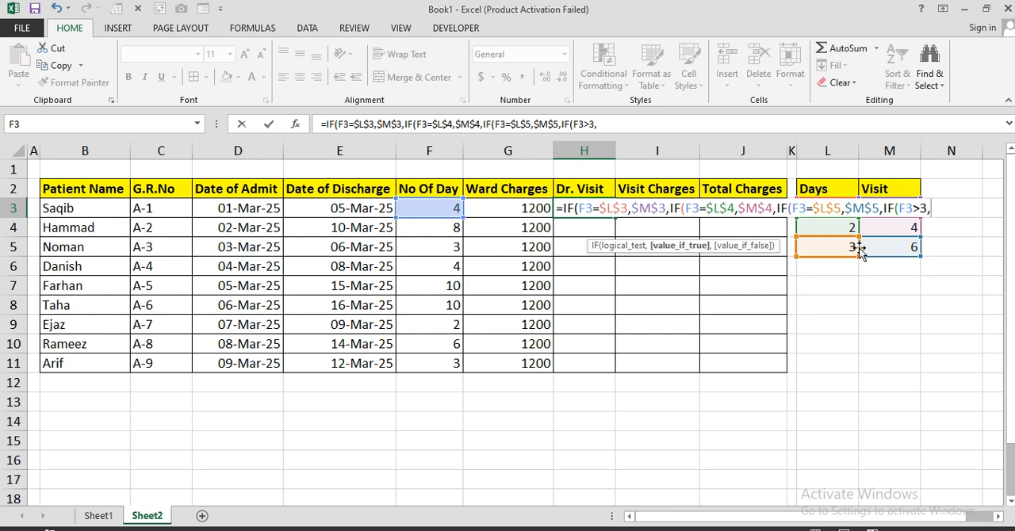
pyautogui.write('8)))')
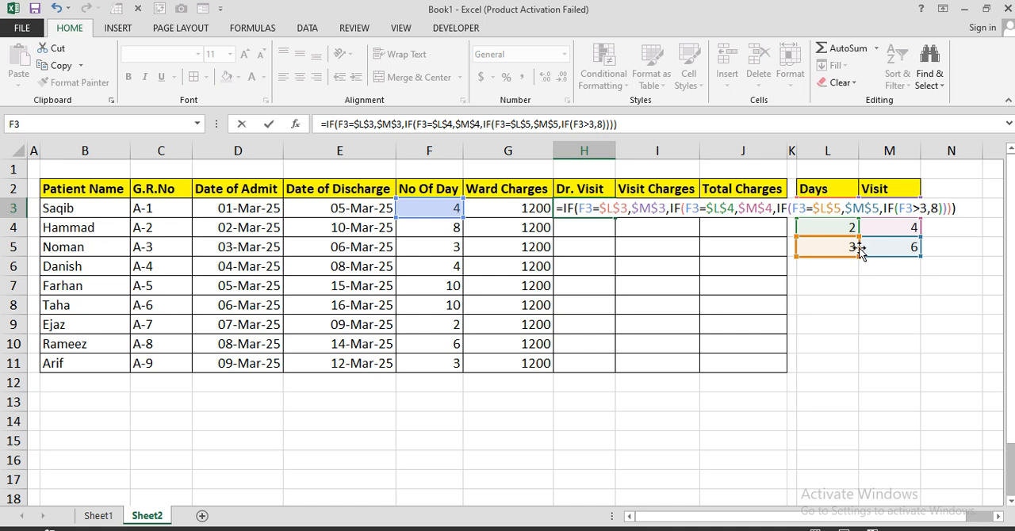
pyautogui.press('Return')
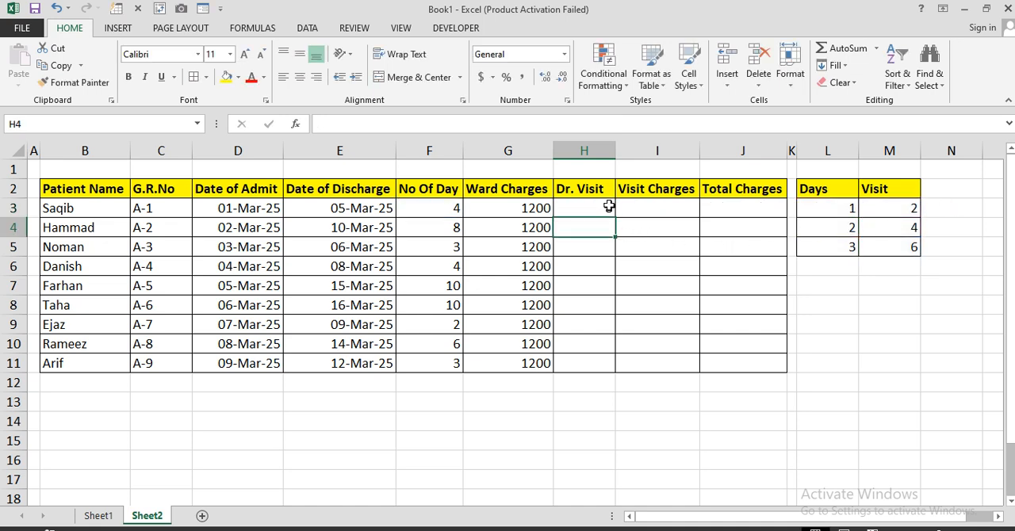
pyautogui.click(609, 207)
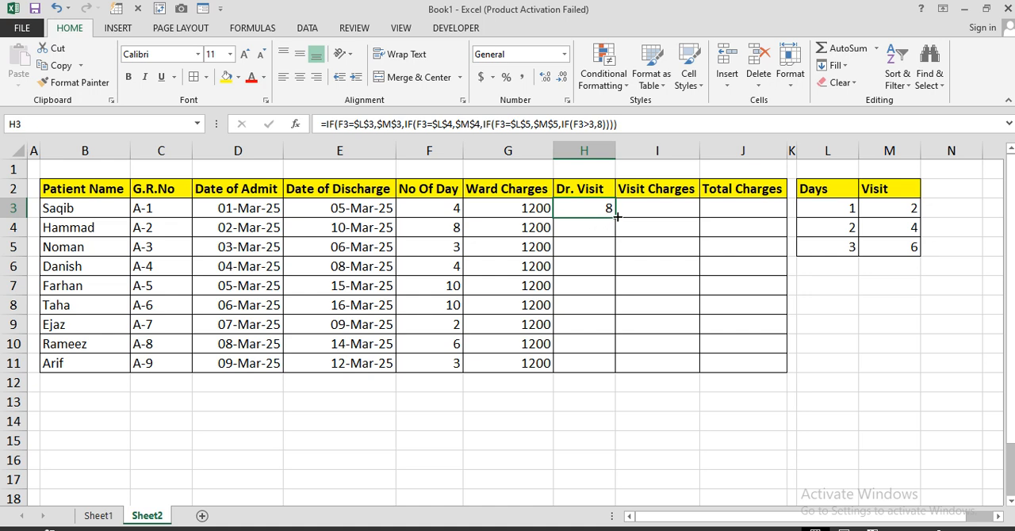
pyautogui.moveTo(617, 217); pyautogui.dragTo(623, 365)
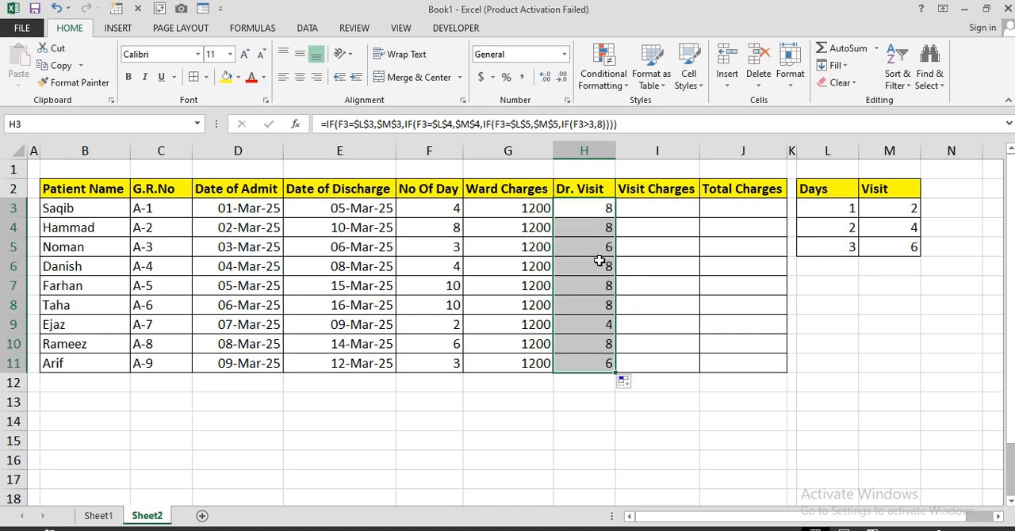
# Step: Check the copied Dr. Visit formulas against the No Of Day values and the discharge dates
pyautogui.click(594, 250)
pyautogui.click(593, 265)
pyautogui.click(588, 285)
pyautogui.click(584, 328)
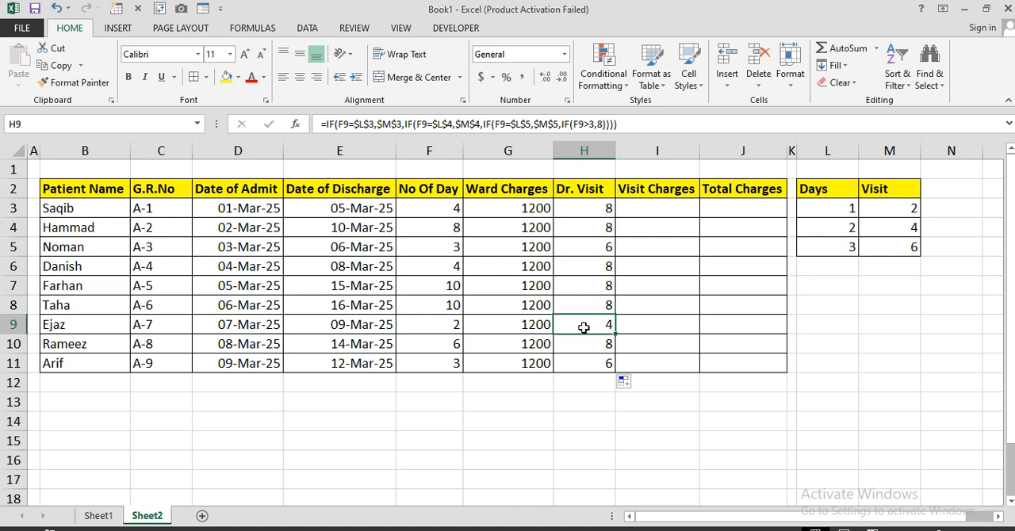
pyautogui.click(581, 348)
pyautogui.moveTo(456, 209); pyautogui.dragTo(445, 302)
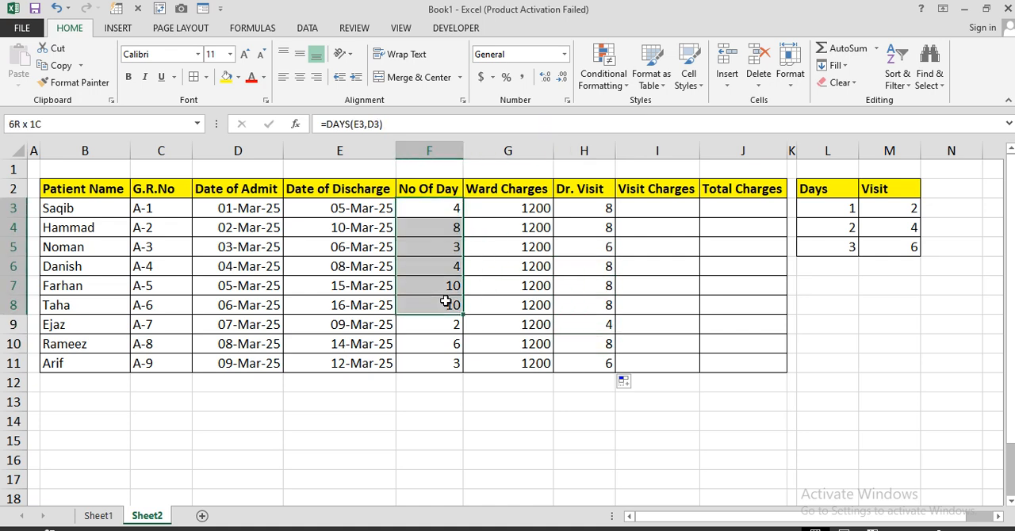
pyautogui.moveTo(359, 208); pyautogui.dragTo(355, 365)
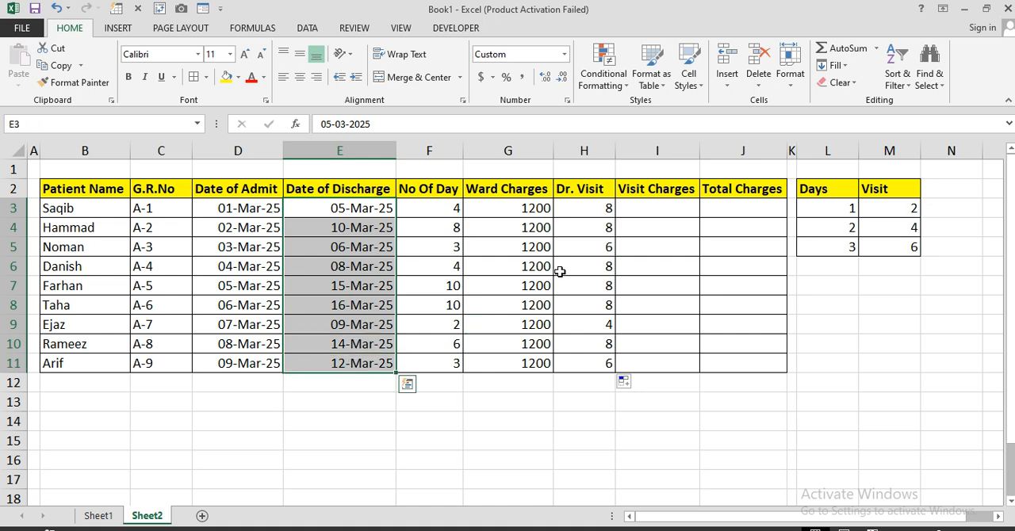
# Step: Enter a visit charge of 600 in I3 and copy it down the Visit Charges column to I11
pyautogui.moveTo(584, 209); pyautogui.dragTo(585, 358)
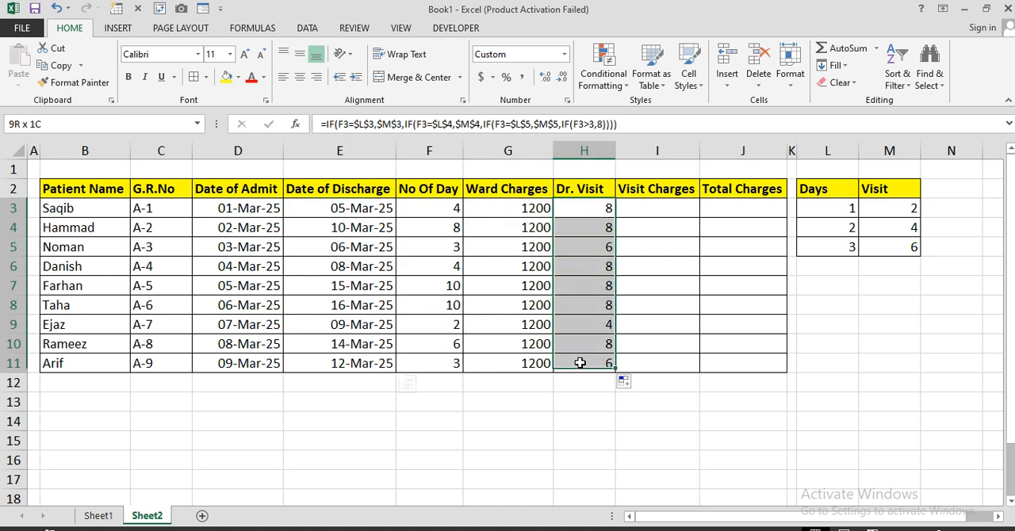
pyautogui.click(635, 215)
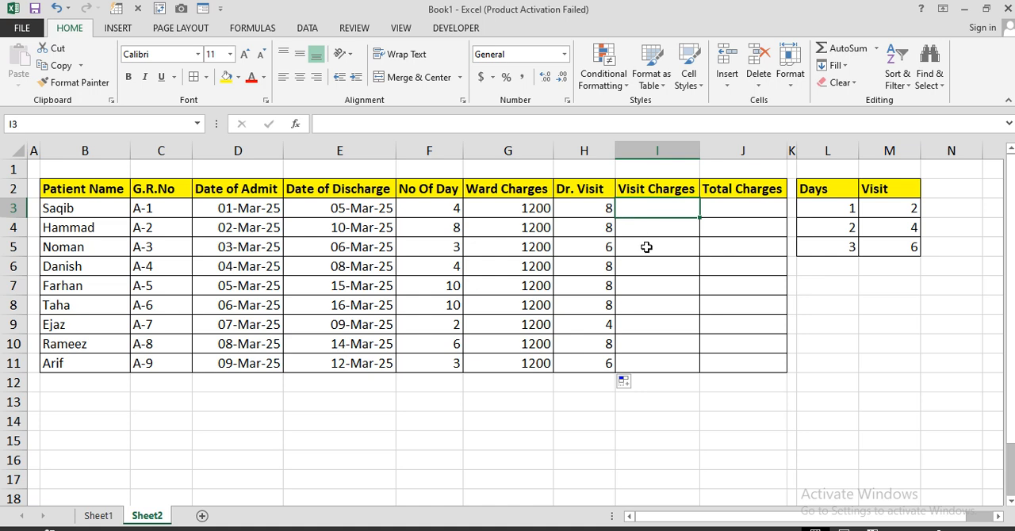
pyautogui.write('600')
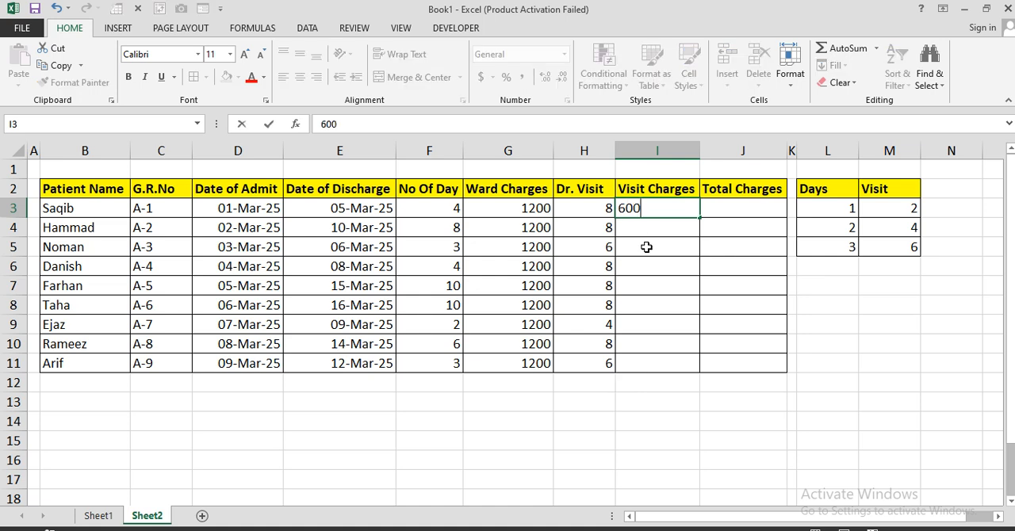
pyautogui.press('Return')
pyautogui.click(661, 214)
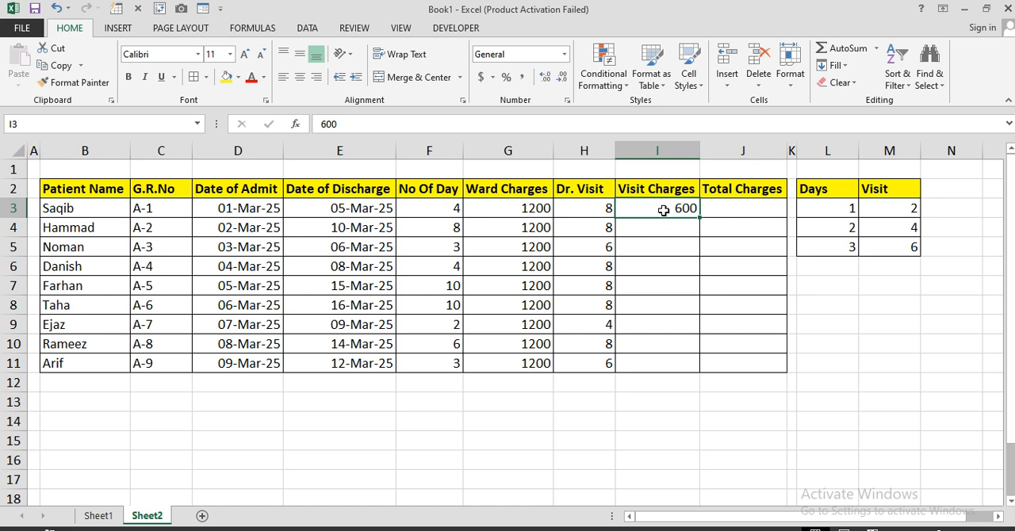
pyautogui.hotkey('ctrl', 'c')
pyautogui.moveTo(659, 228); pyautogui.dragTo(655, 358)
pyautogui.press('Return')
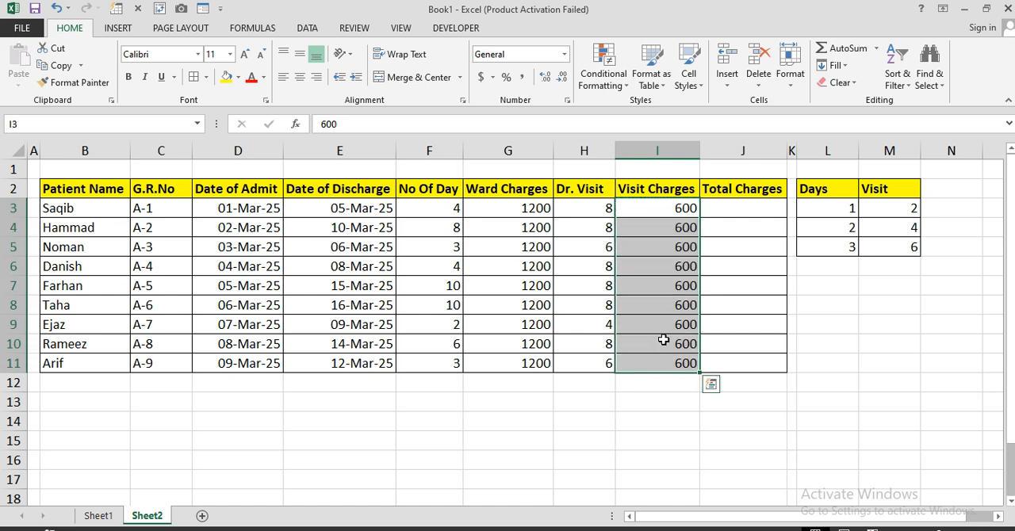
# Step: Begin the Total Charges formula in J3 with the ward charge times the number of days, =(G3*F3)+
pyautogui.click(734, 220)
pyautogui.click(735, 210)
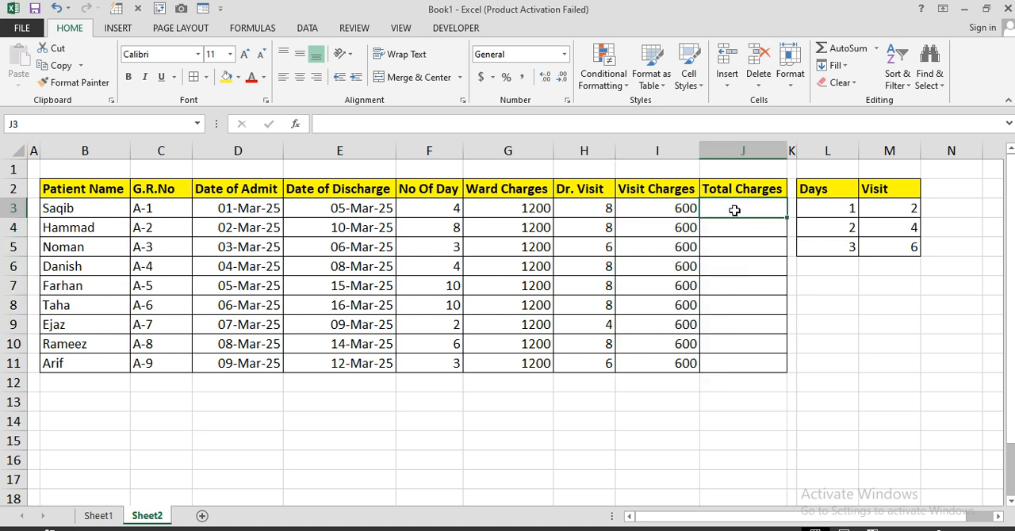
pyautogui.click(483, 208)
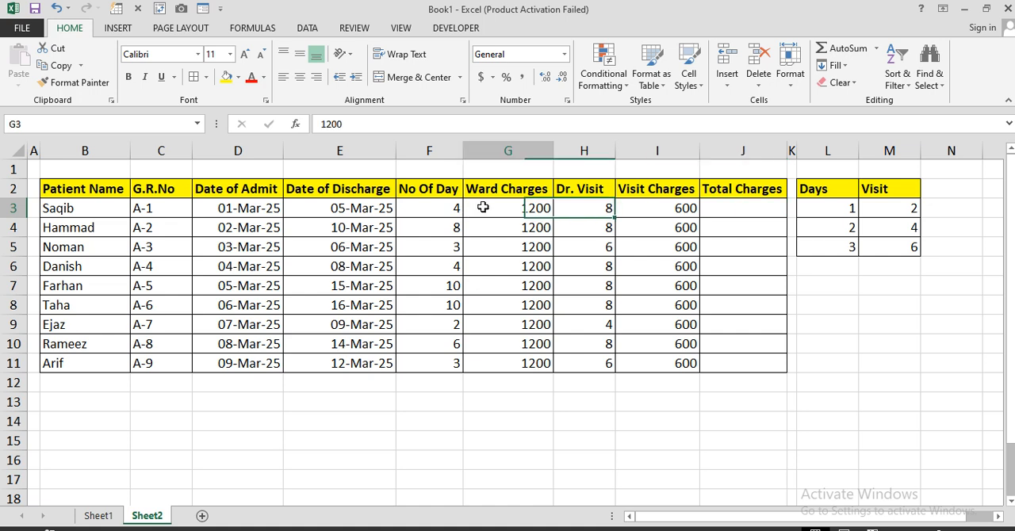
pyautogui.click(647, 207)
pyautogui.click(435, 220)
pyautogui.click(735, 208)
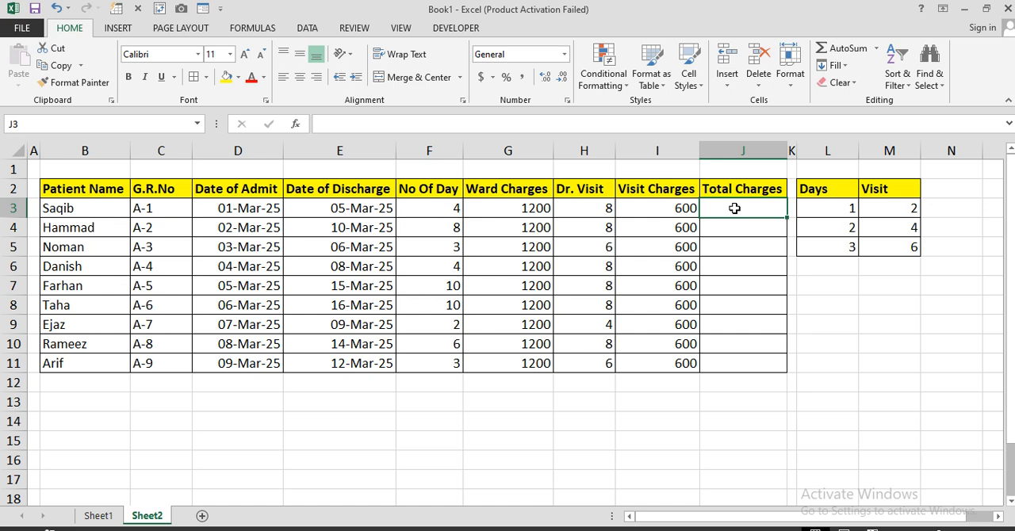
pyautogui.write('=')
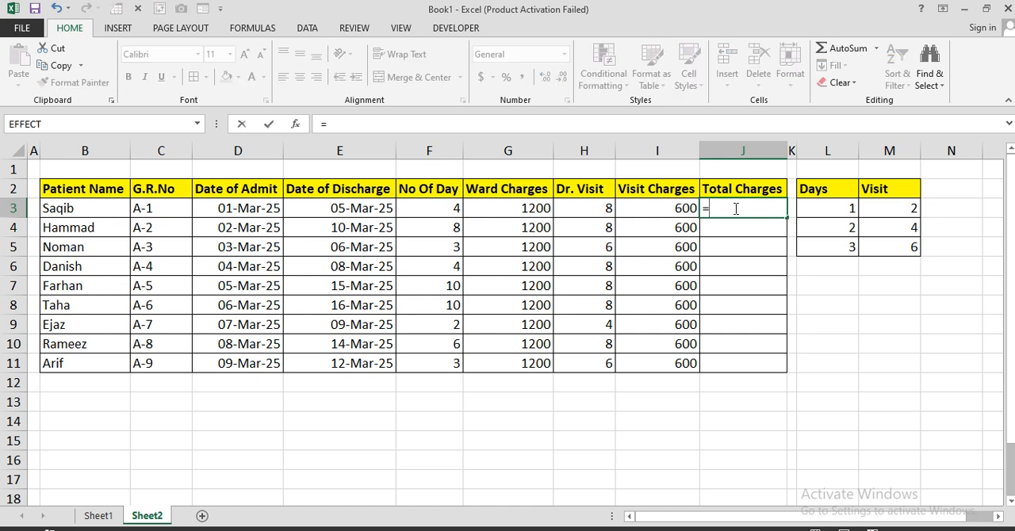
pyautogui.write('(')
pyautogui.click(511, 208)
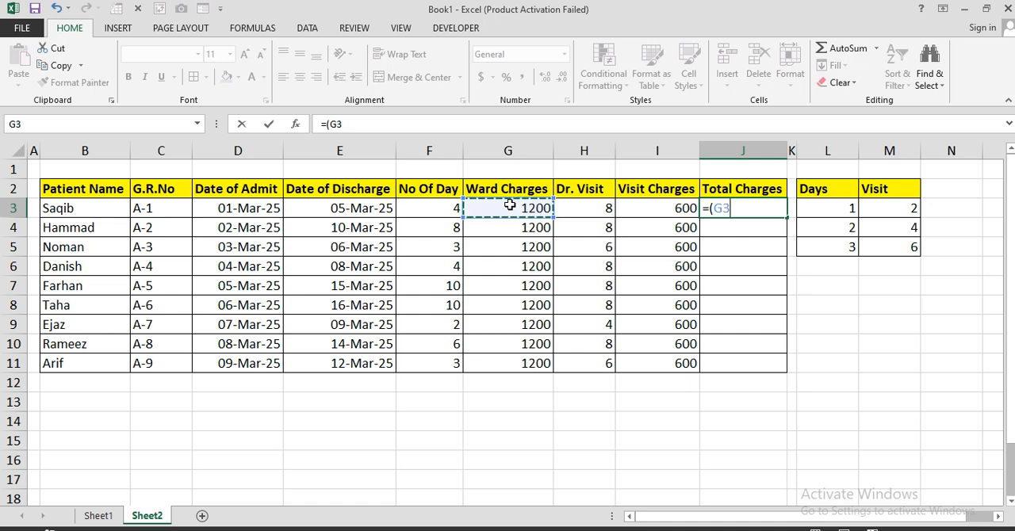
pyautogui.write('*')
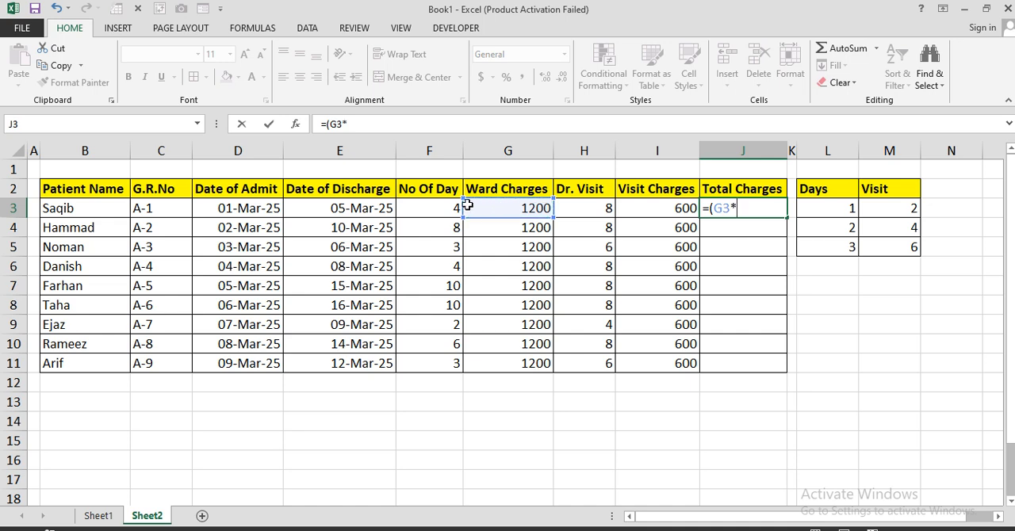
pyautogui.click(436, 207)
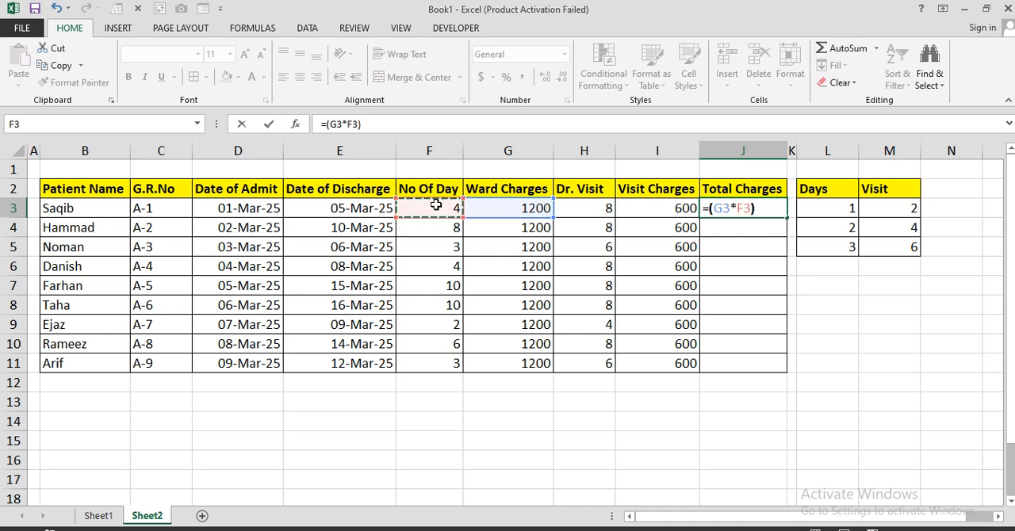
pyautogui.write(')+')
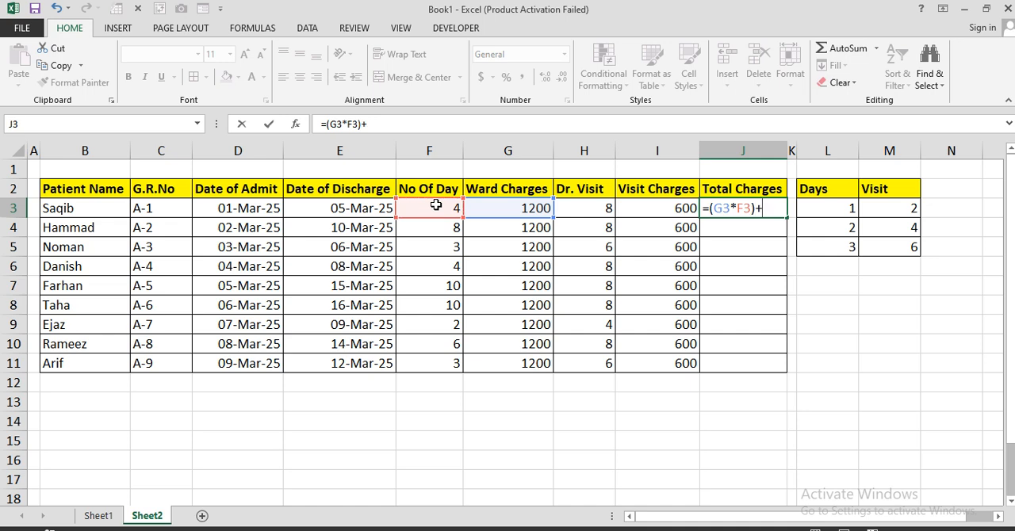
pyautogui.write('(')
# Step: Complete the J3 formula by adding the visit charge times the doctor visits, (I3*H3)
pyautogui.click(645, 211)
pyautogui.write('*')
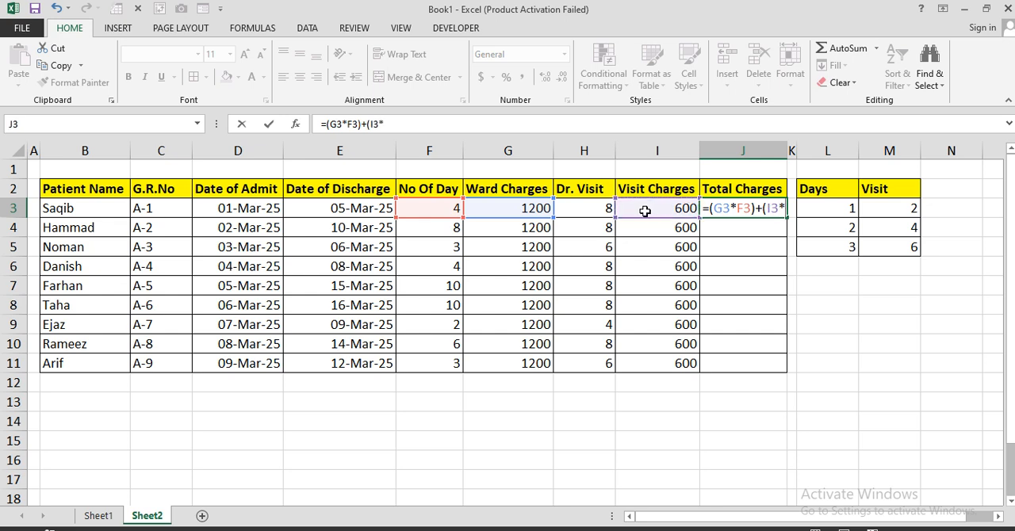
pyautogui.click(586, 208)
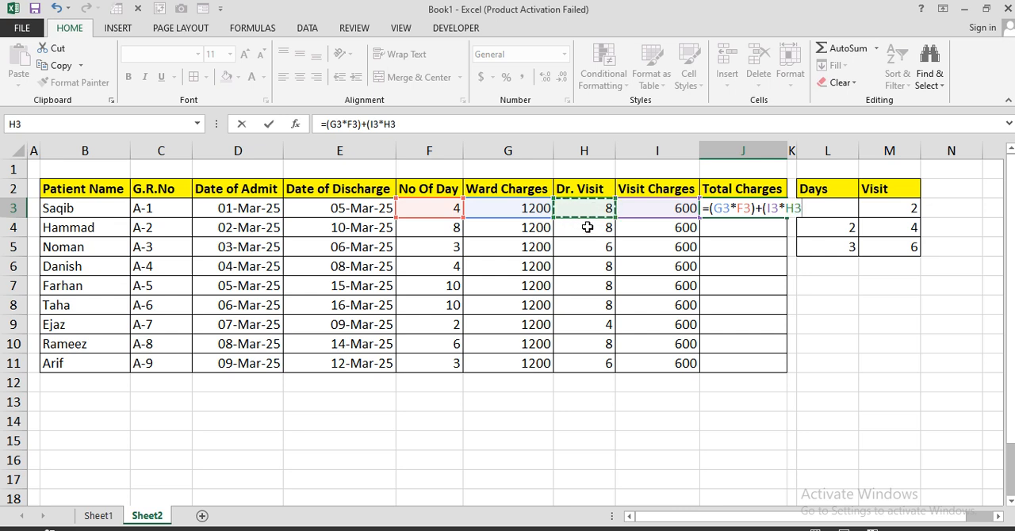
pyautogui.write(')')
pyautogui.press('Return')
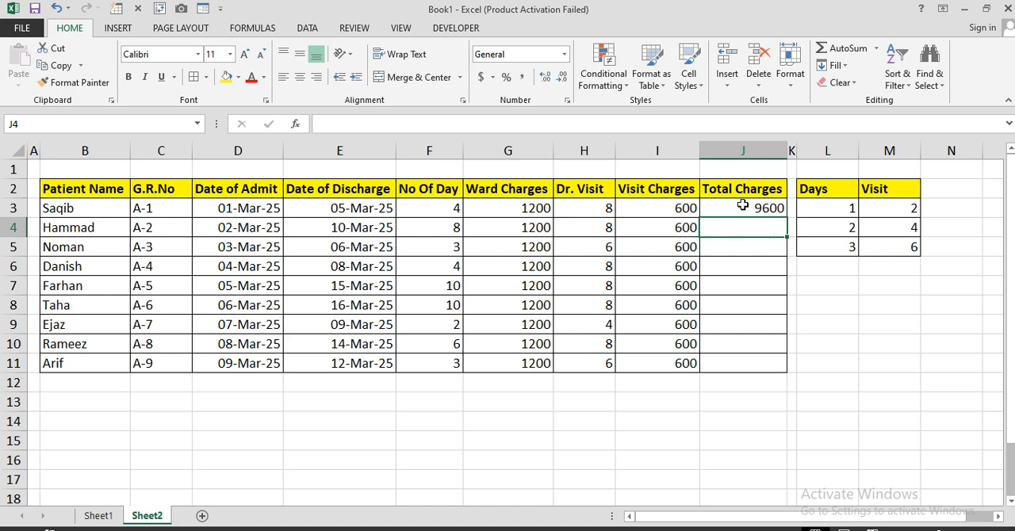
# Step: Copy the Total Charges formula from J3 down to J11 and review the filled column
pyautogui.click(744, 205)
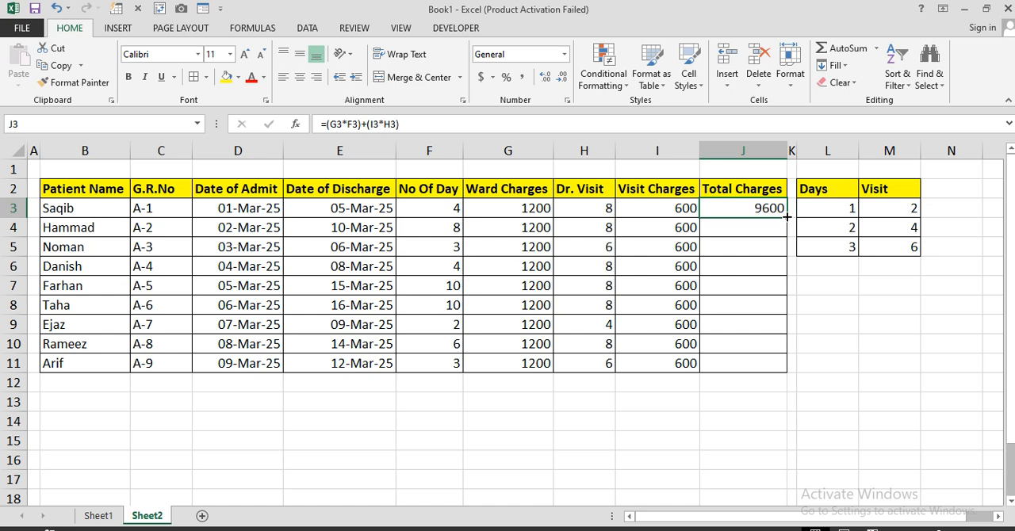
pyautogui.moveTo(786, 217); pyautogui.dragTo(782, 372)
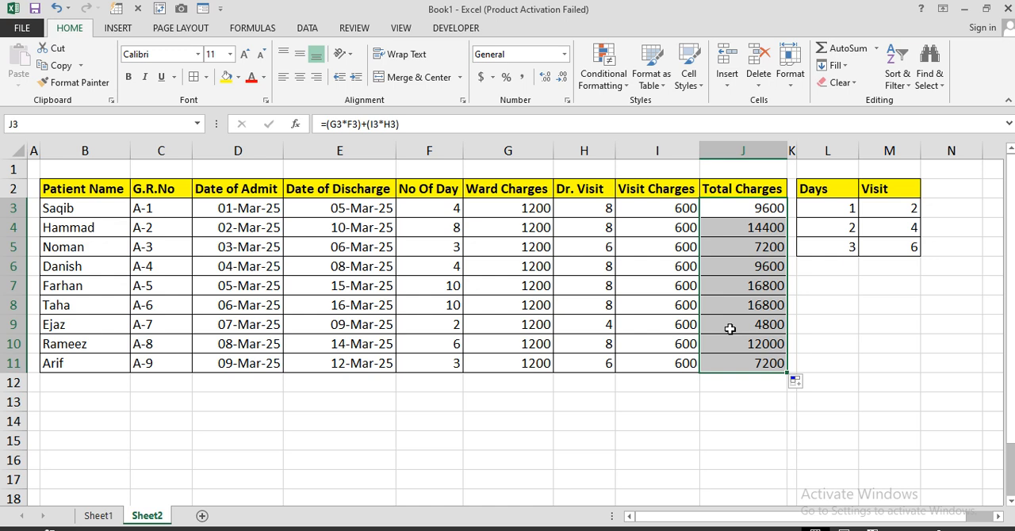
pyautogui.click(753, 260)
pyautogui.moveTo(746, 213); pyautogui.dragTo(736, 364)
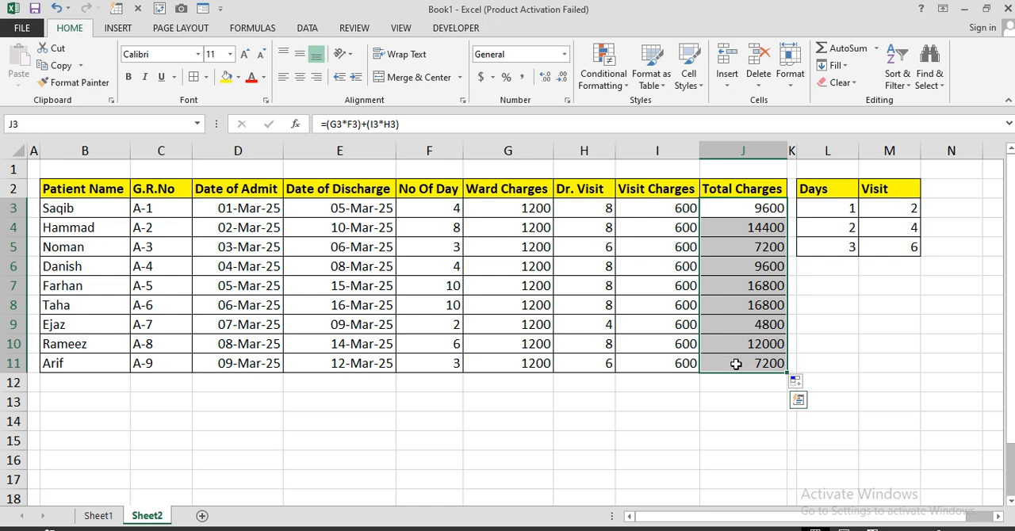
pyautogui.click(568, 409)
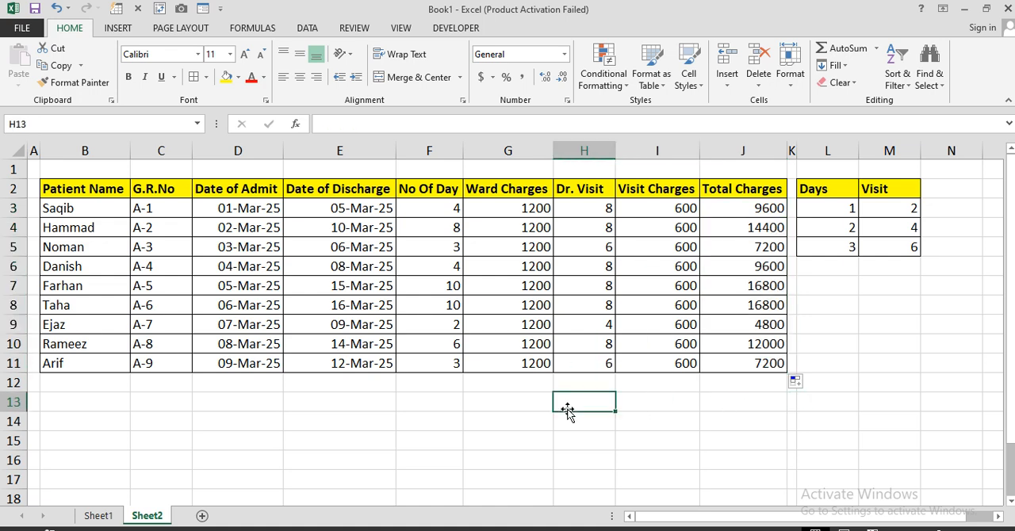